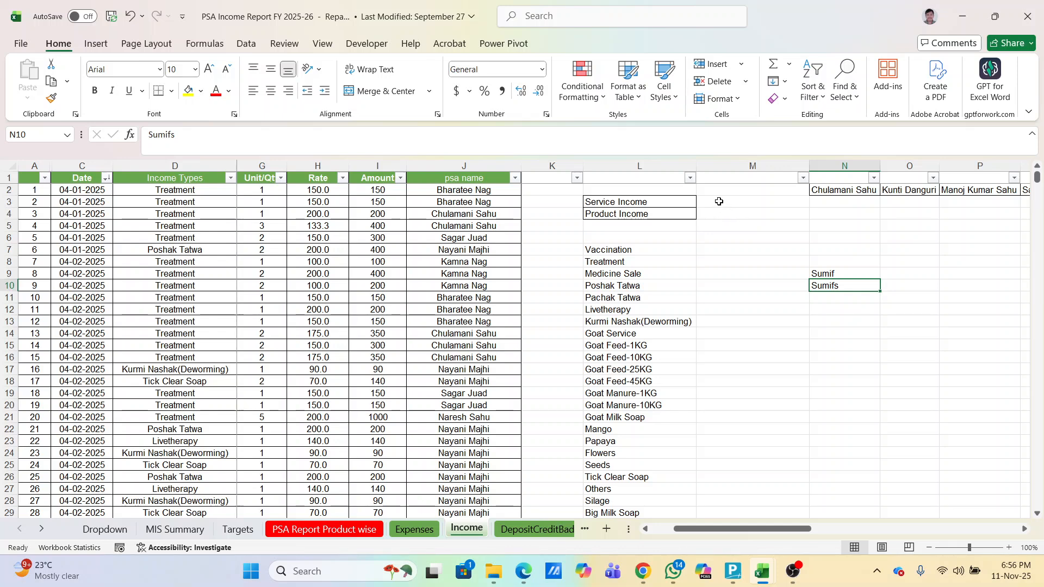
Start a SUMIF formula in M3 beside Service Income, using E2:E4839 as the range to check.
click(719, 202)
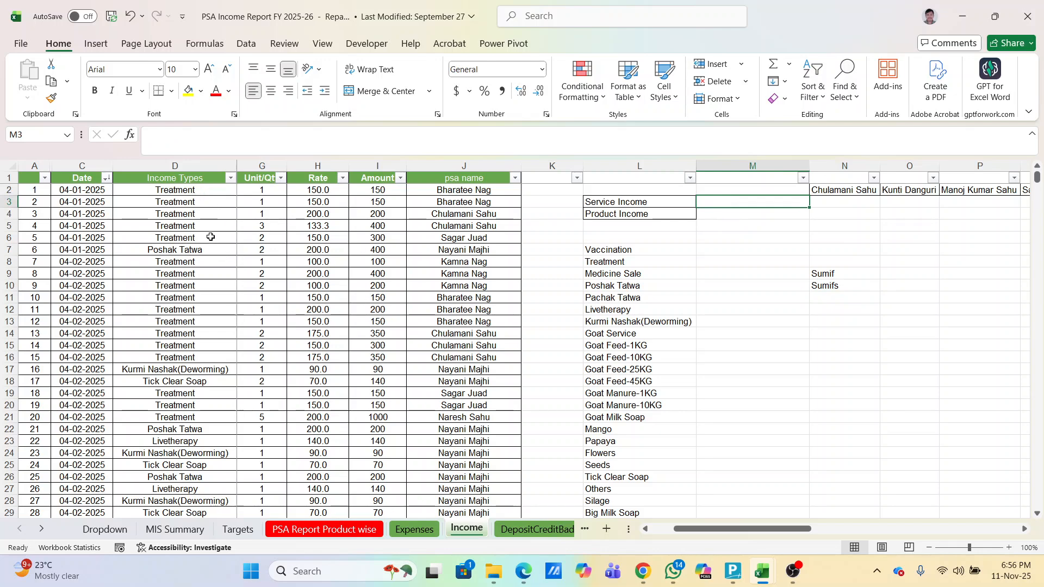
scroll(208, 231, up, 2)
scroll(346, 268, left, 3)
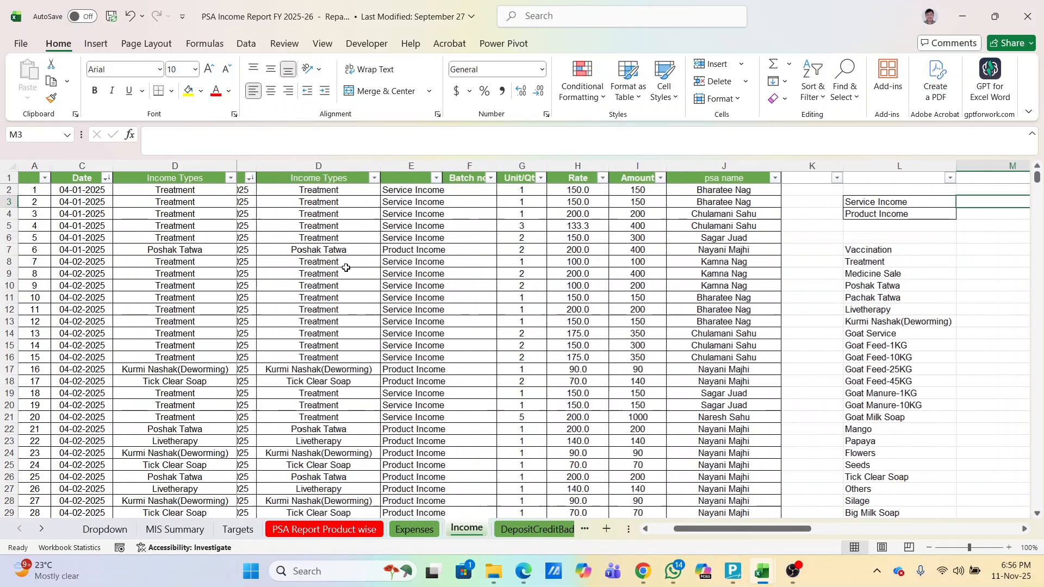
click(321, 189)
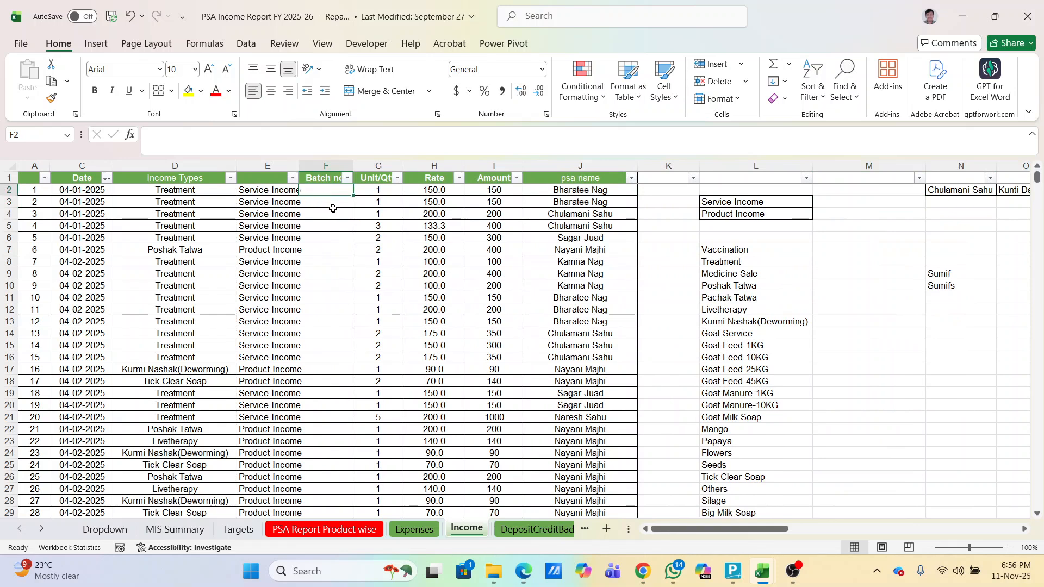
click(750, 215)
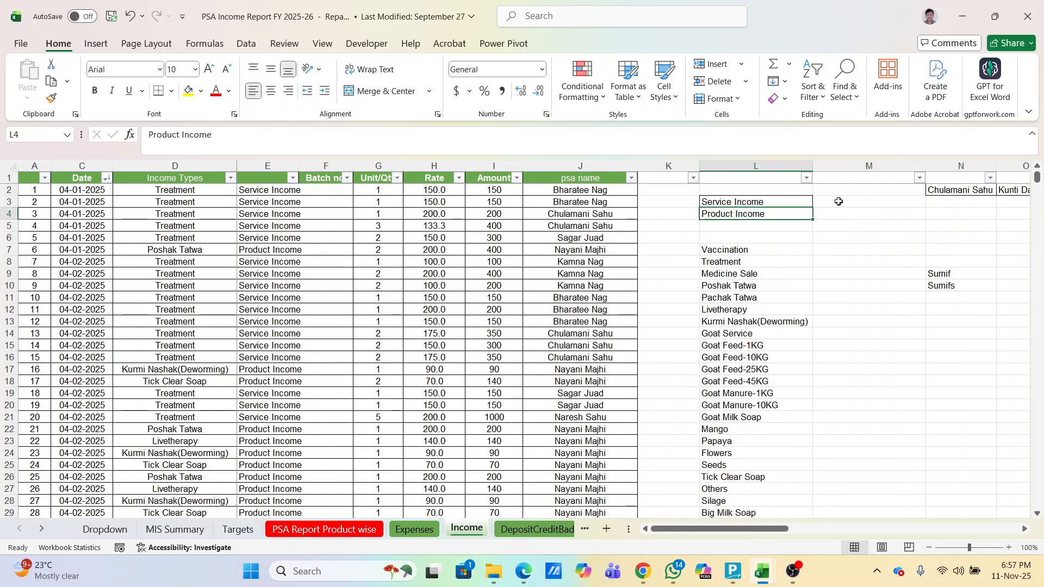
click(870, 202)
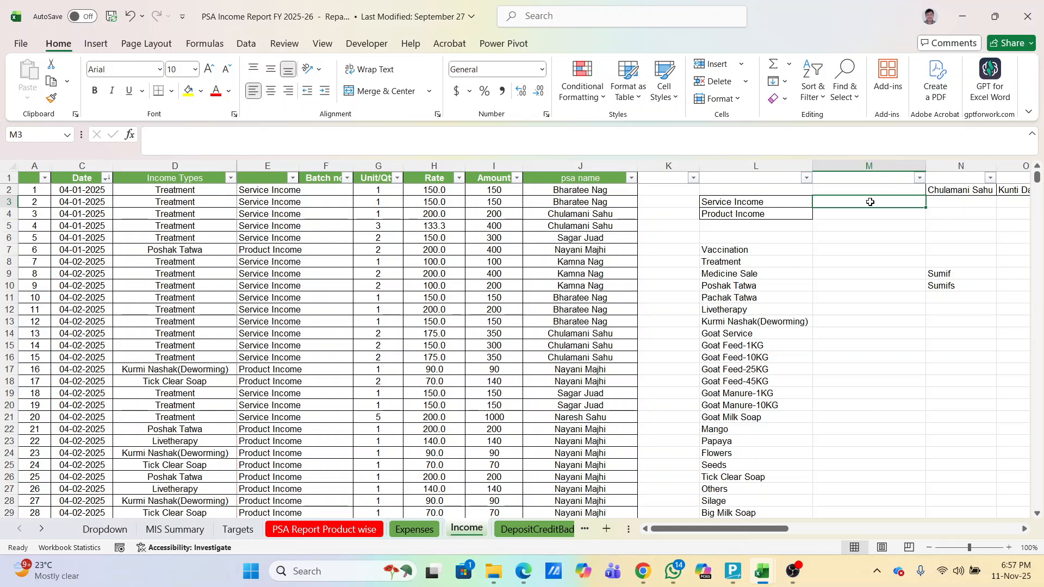
text(=sum)
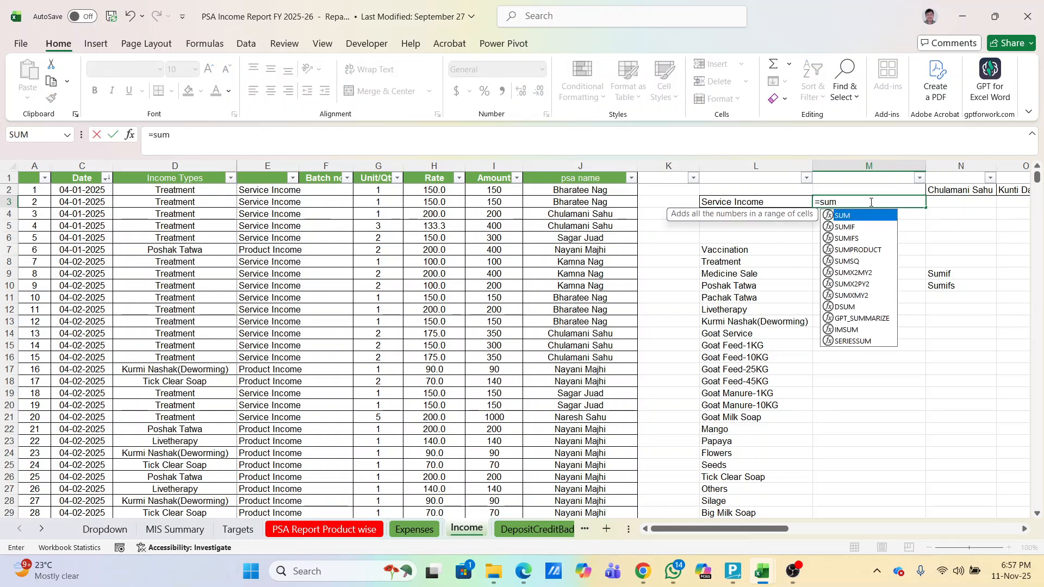
text(if()
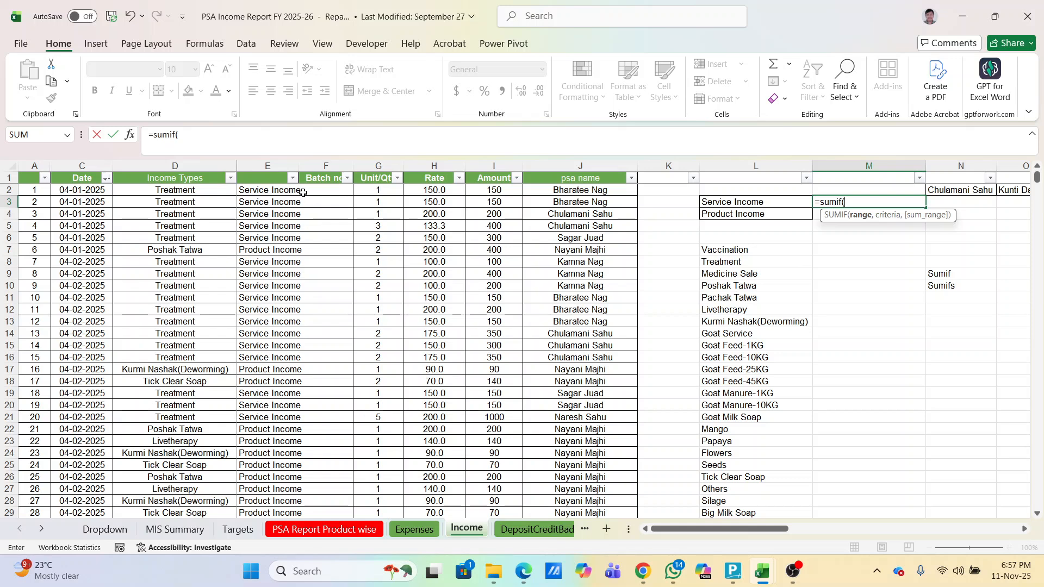
click(270, 186)
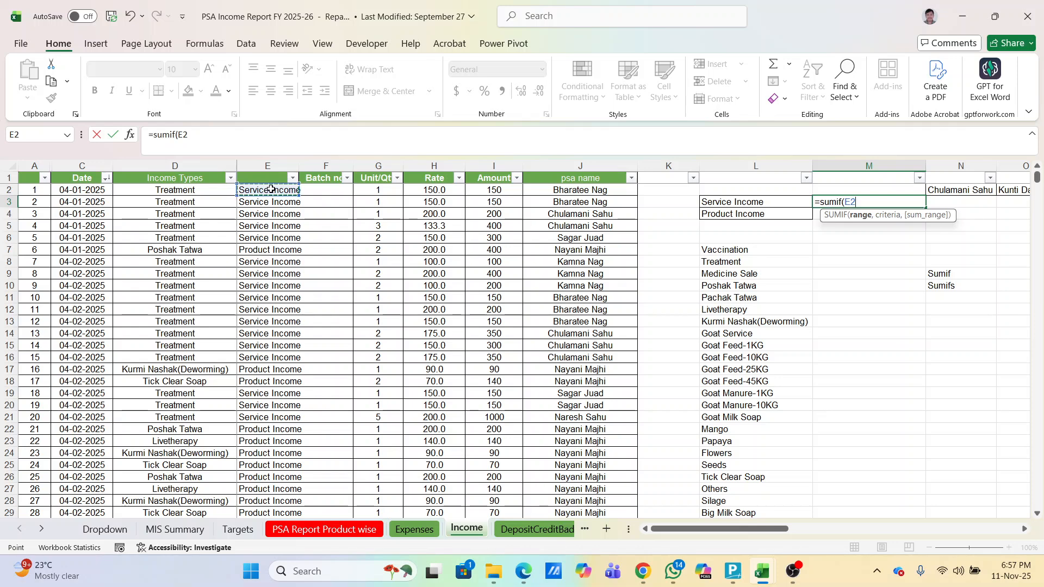
key(shift+Down)
key(shift+Down)
key(shift+Down)
key(shift+Down)
key(shift+Down)
key(shift+Down)
key(shift+Down)
key(shift+Down)
click(274, 190)
key(ctrl+shift+Down)
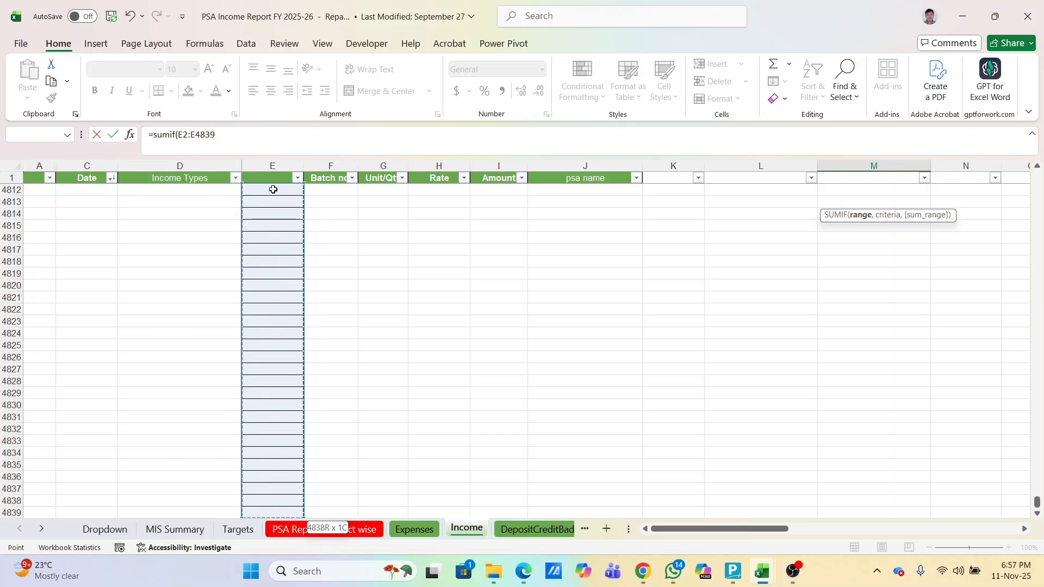
text(,)
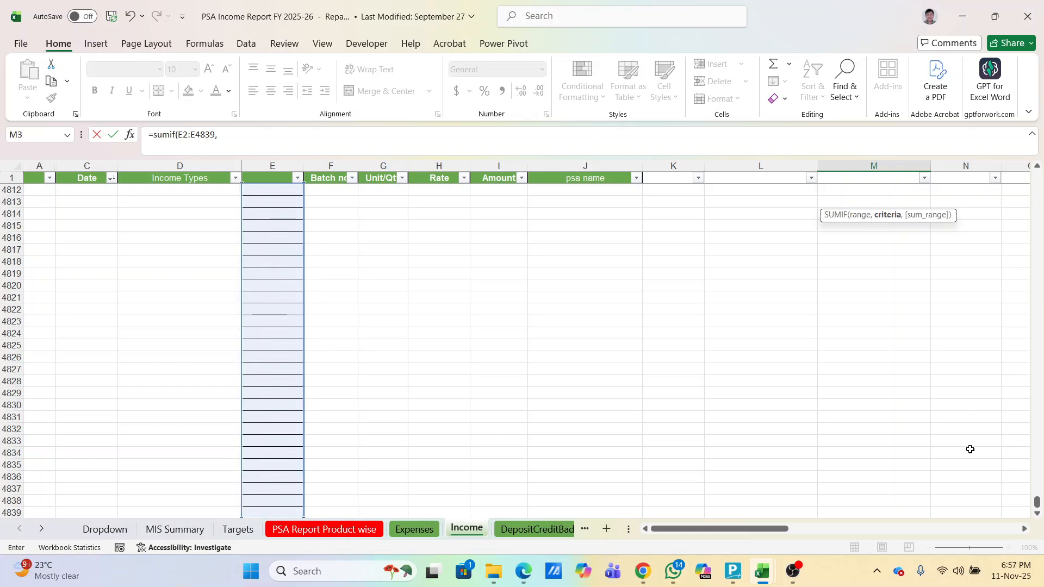
Complete the SUMIF formula with L3 as the criterion and I2:I2839 in the Amount column as the sum range.
drag(1037, 503, 1028, 173)
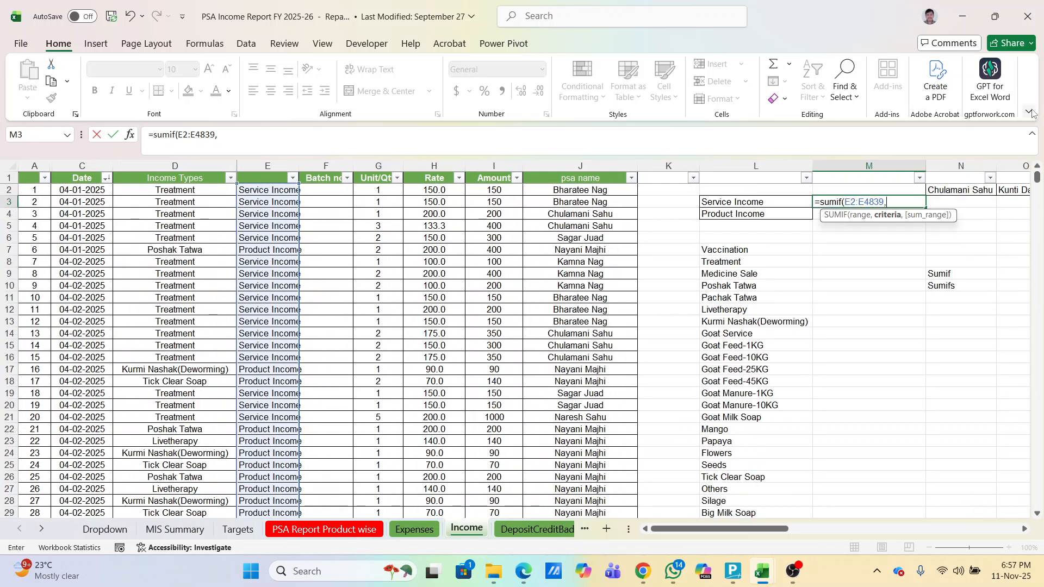
click(759, 204)
text(,)
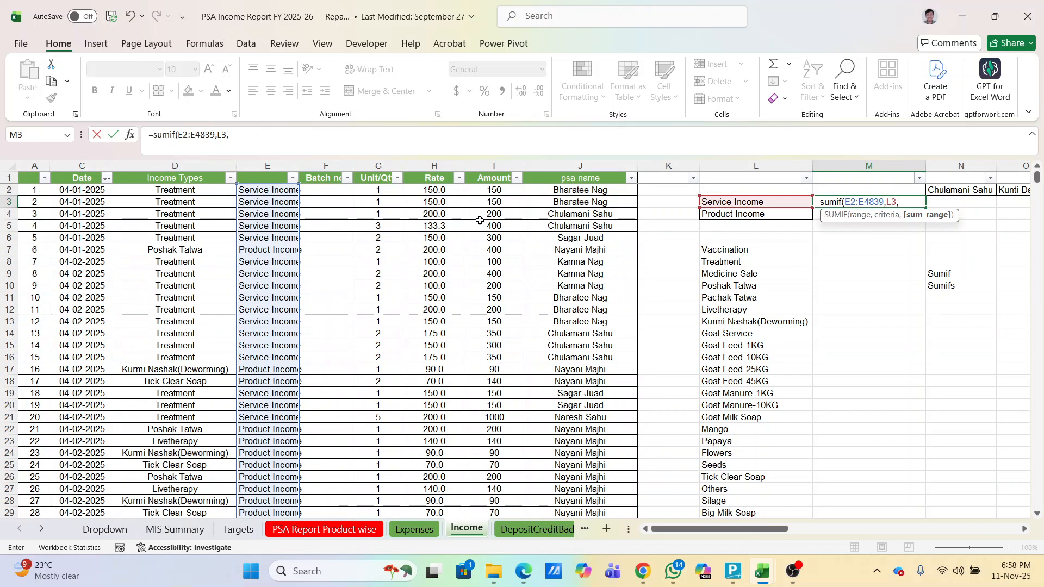
click(502, 188)
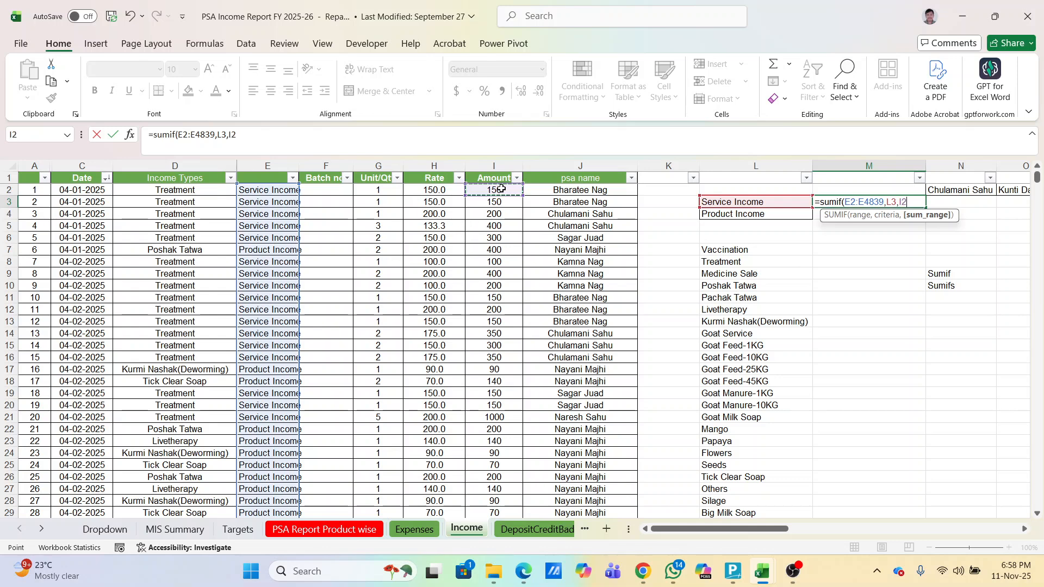
key(ctrl+shift+Down)
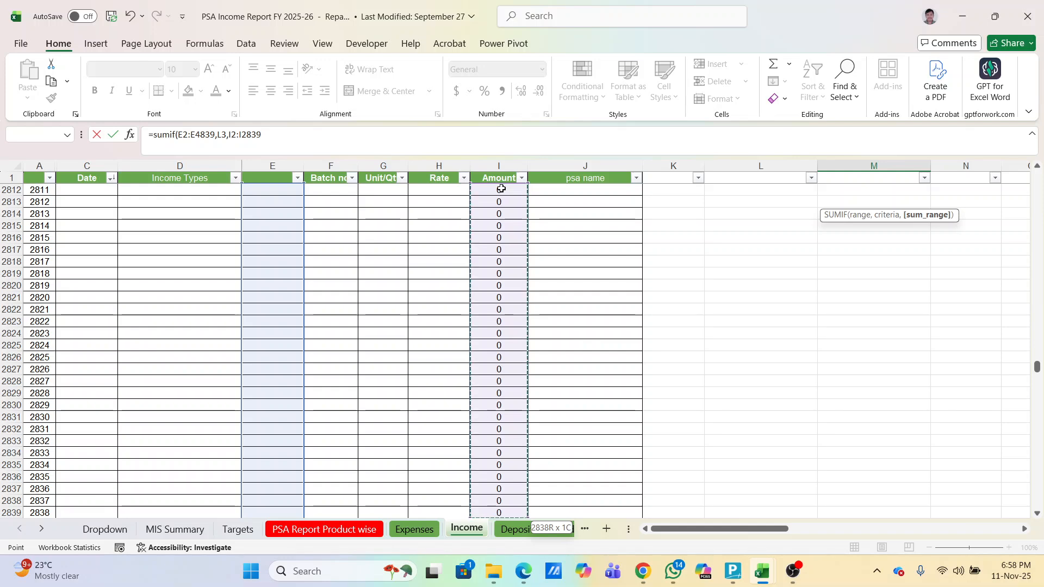
key(Return)
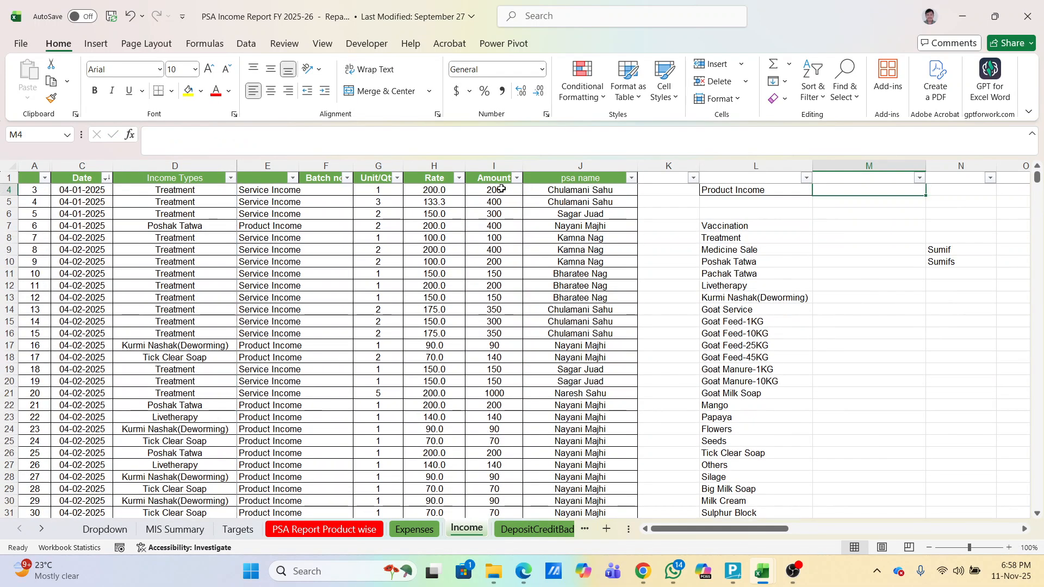
scroll(787, 278, up, 1)
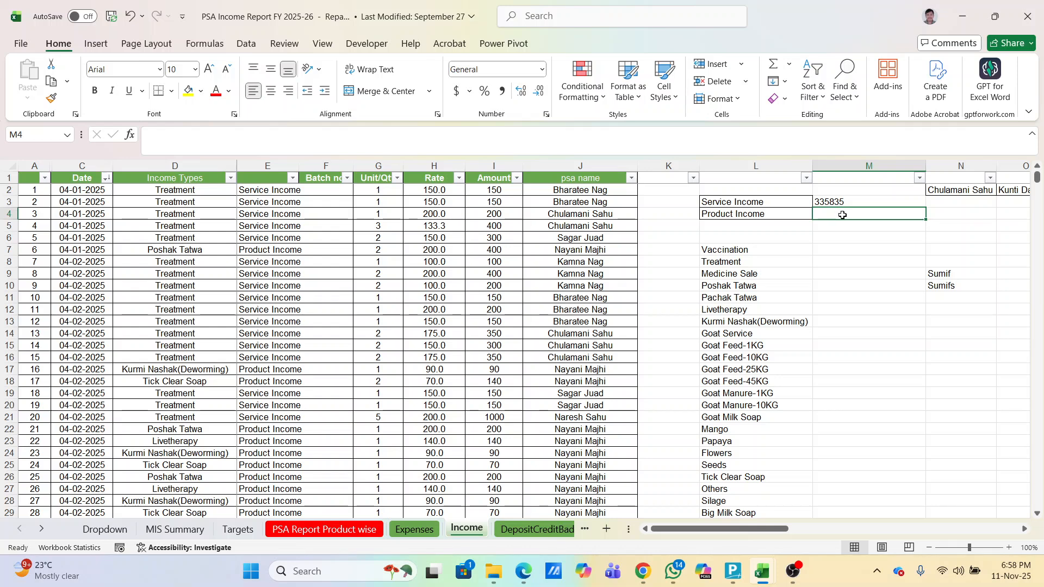
Correct the sum range in the M3 formula to I2:I4839 so it matches the length of the criteria range.
click(856, 199)
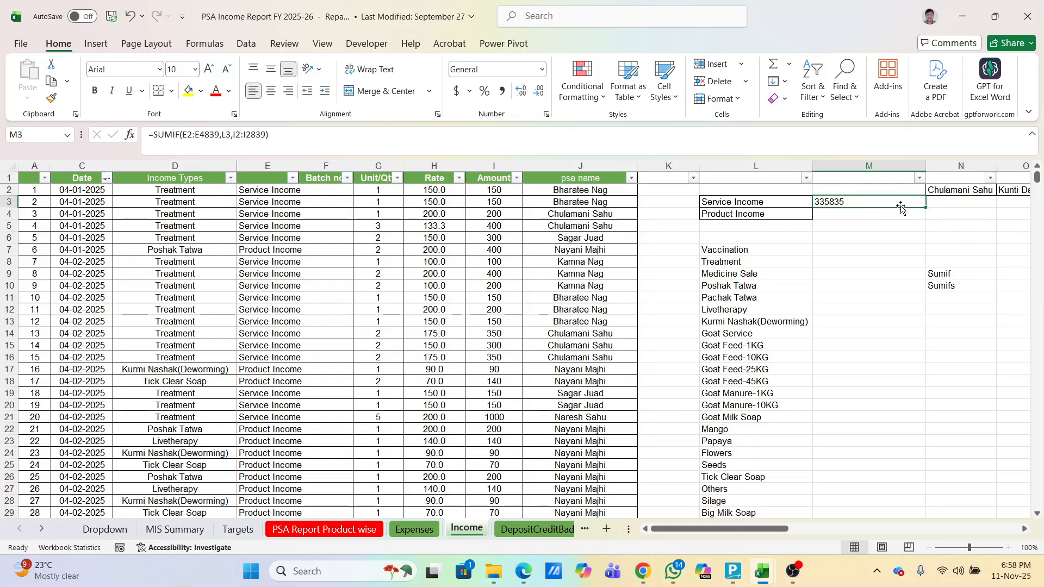
double_click(850, 203)
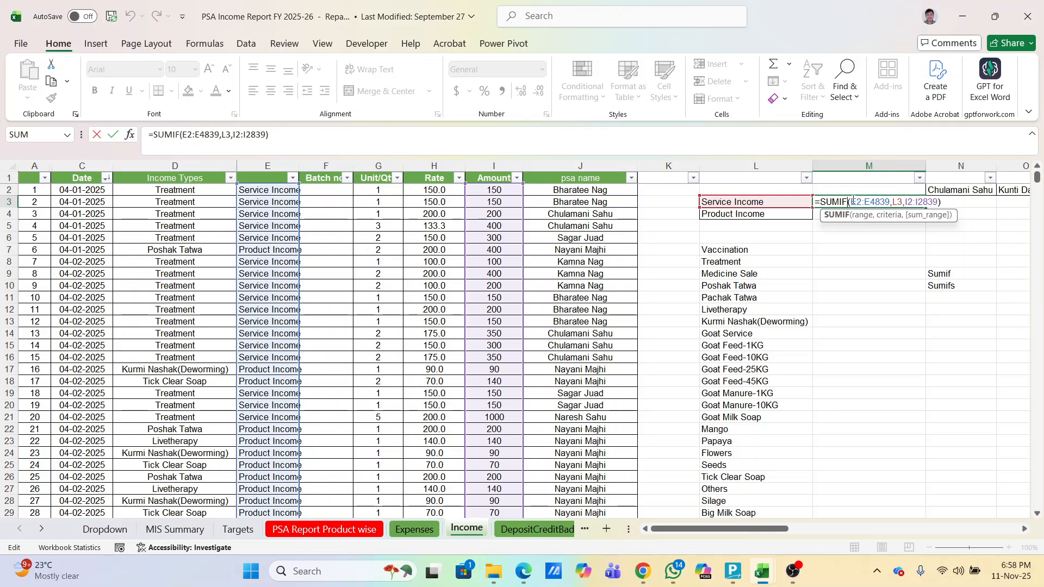
drag(851, 202, 889, 201)
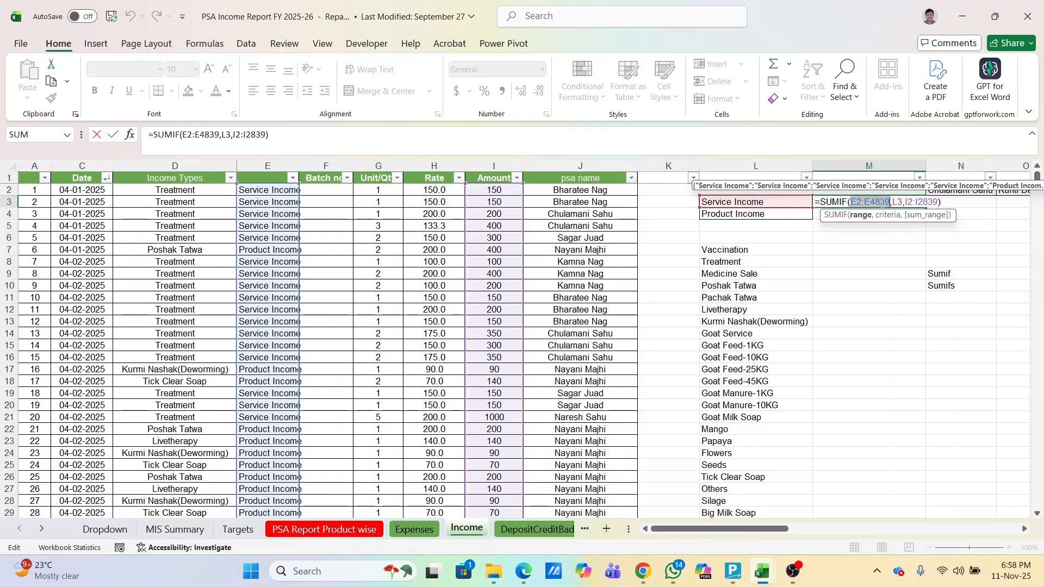
click(889, 202)
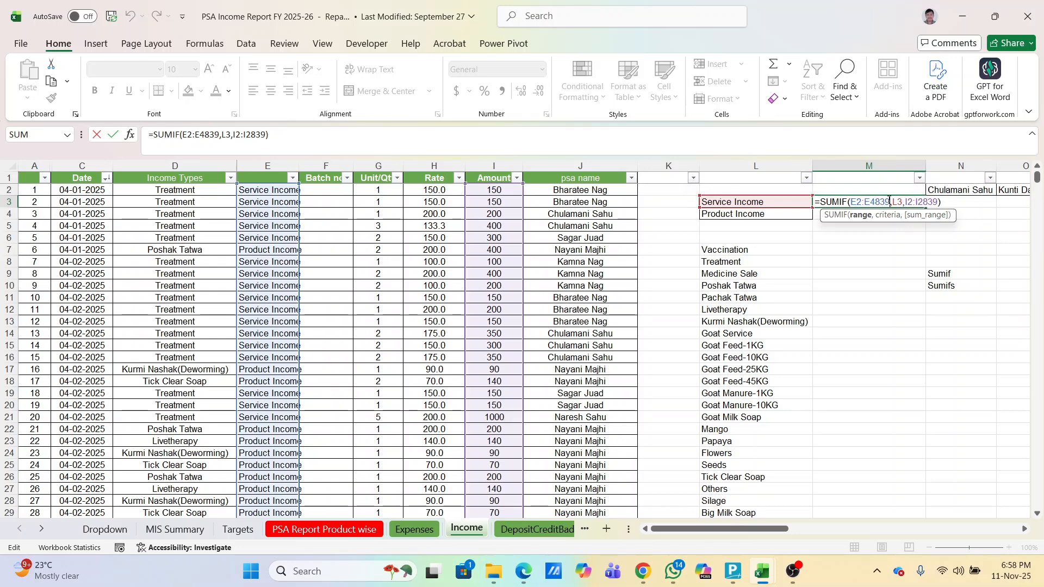
click(935, 202)
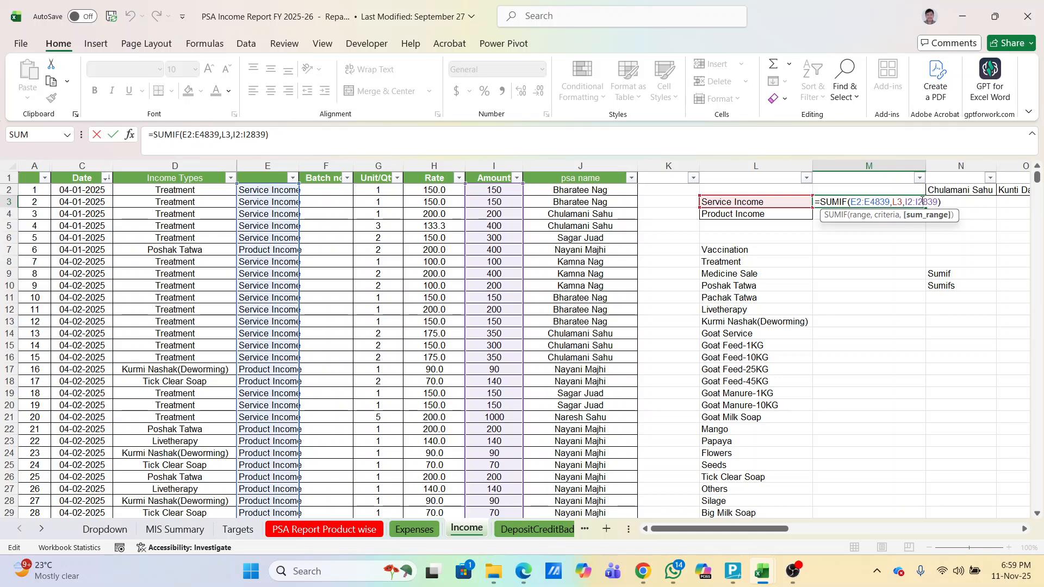
key(BackSpace)
text(4)
key(Return)
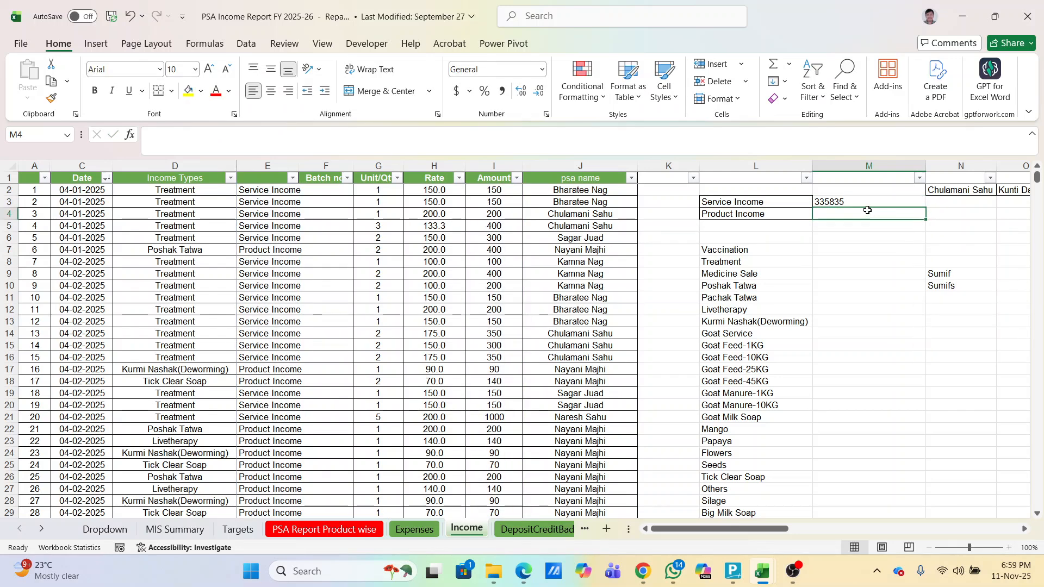
Make the criteria range in the M3 SUMIF formula absolute, as $E$2:$E$4839.
click(840, 200)
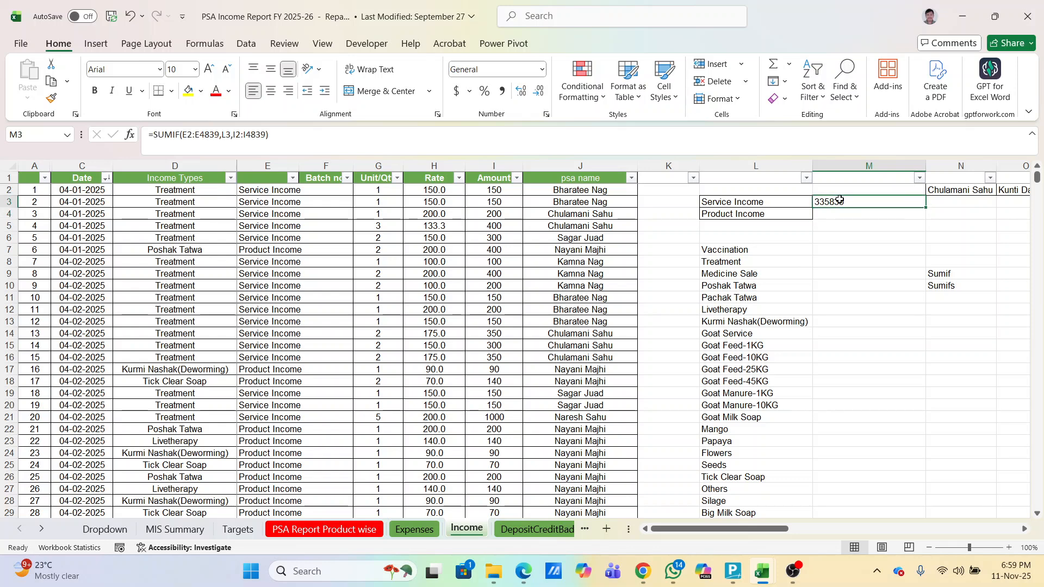
key(F2)
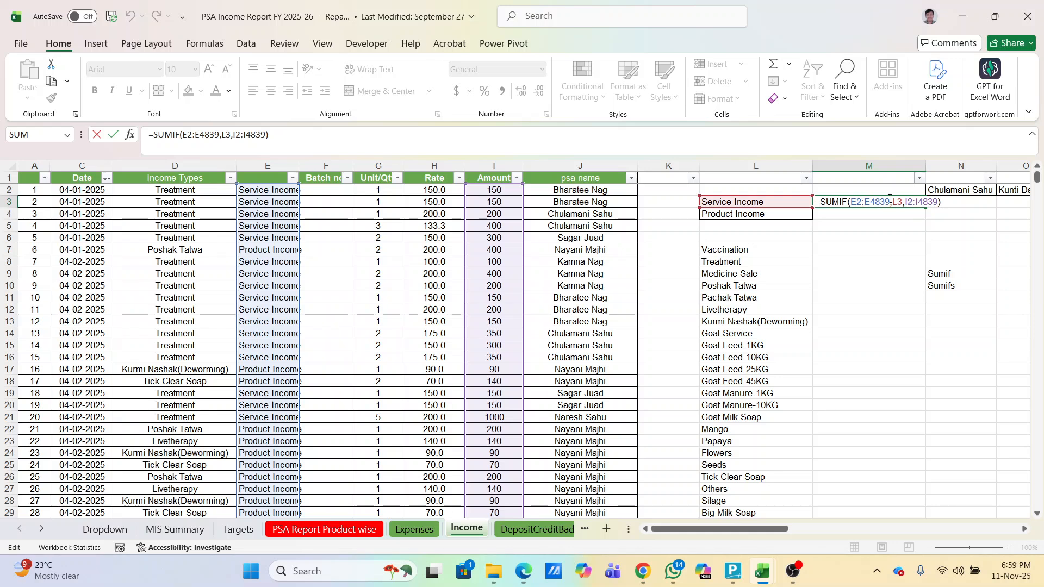
key(Left)
key(Left)
key(Left)
key(Left)
key(Left)
key(Left)
key(Left)
key(Left)
key(Left)
key(Left)
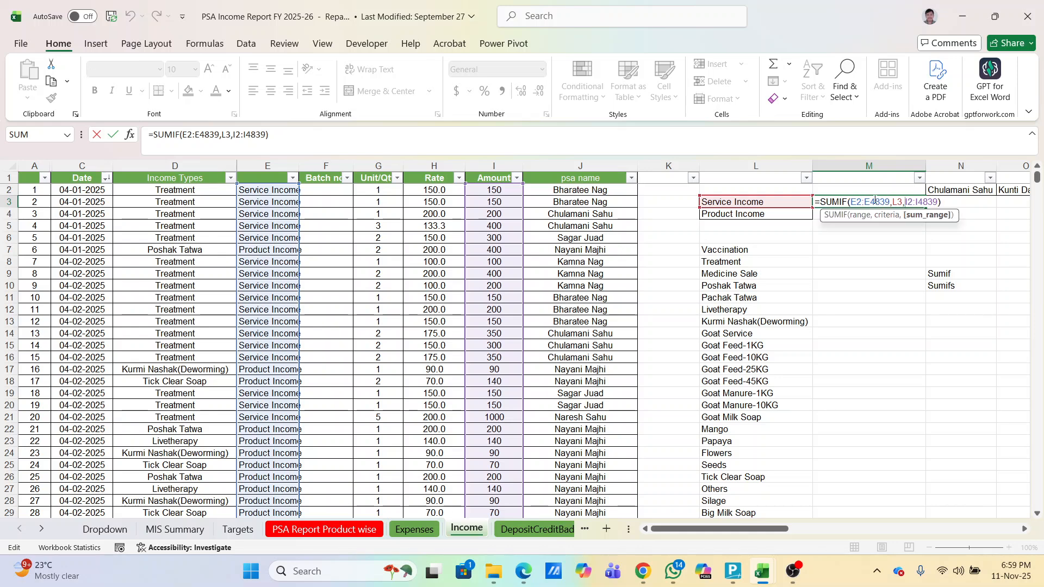
key(Left)
key(Left)
key(Left)
key(shift+Left)
key(shift+Left)
key(shift+Left)
key(shift+Left)
key(shift+Left)
key(shift+Left)
key(shift+Left)
key(shift+Left)
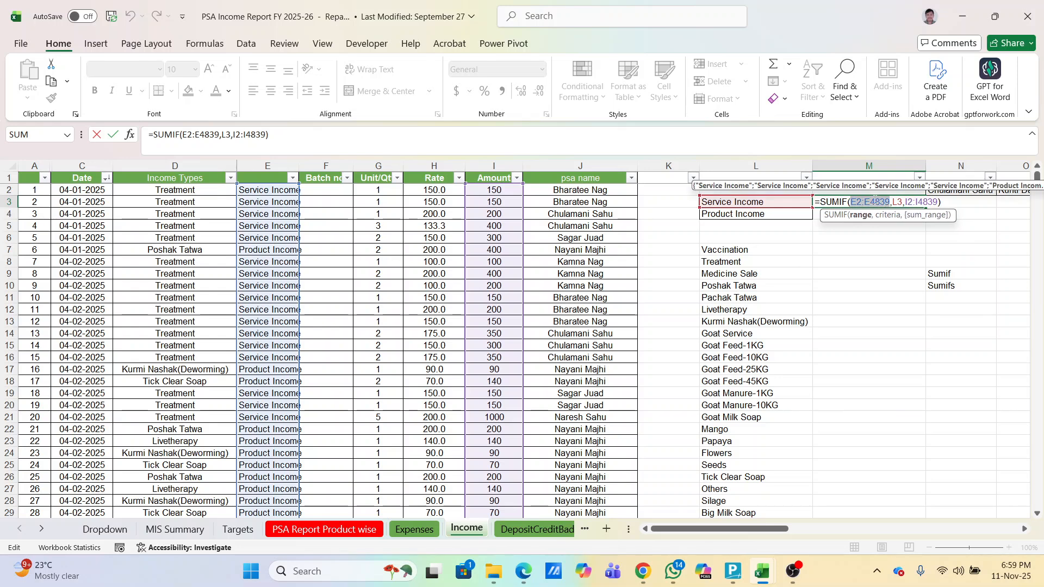
key(F4)
Make the sum range in the M3 formula absolute, as $I$2:$I$4839, and enter the formula.
key(Right)
key(Right)
key(Right)
key(Right)
key(Right)
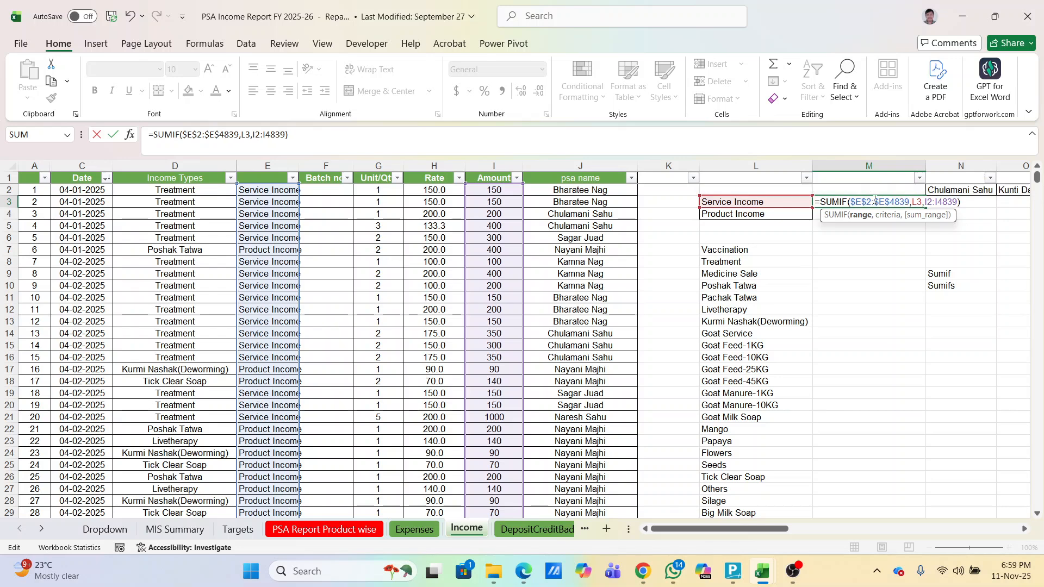
key(shift+Right)
key(shift+Right)
key(shift+Right)
key(shift+Right)
key(shift+Right)
key(shift+Right)
key(shift+Right)
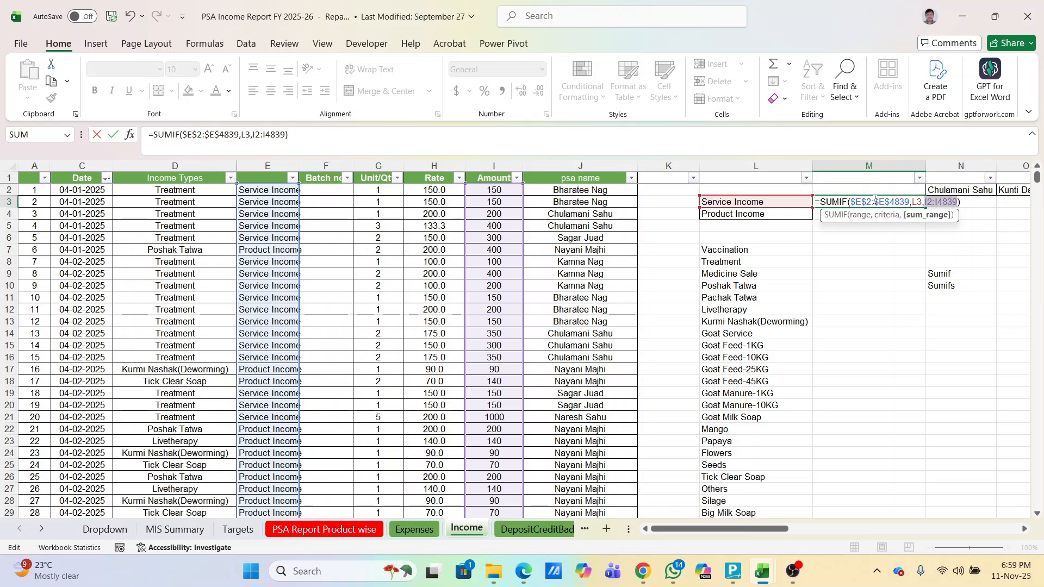
key(F4)
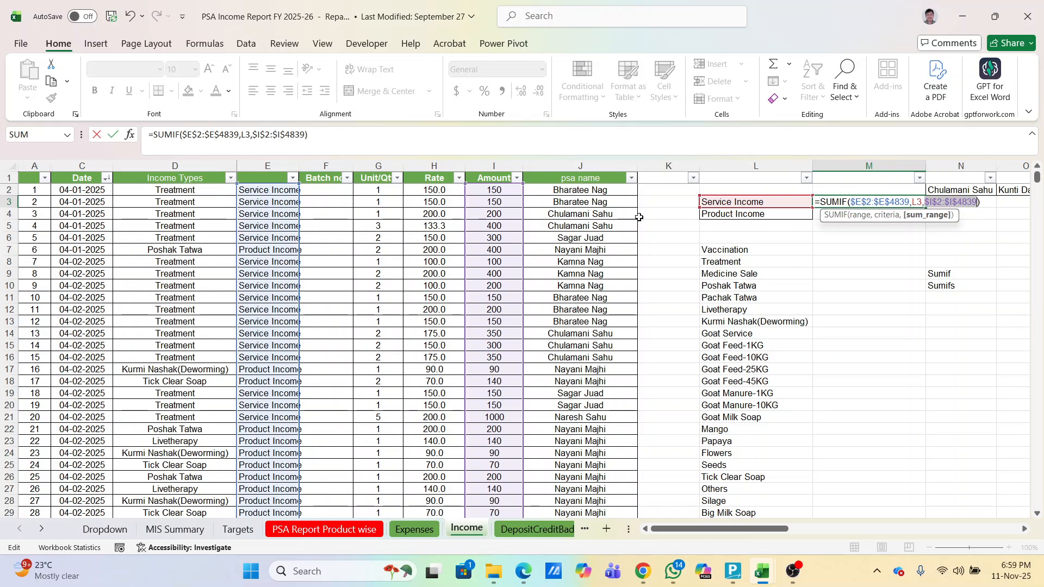
key(Return)
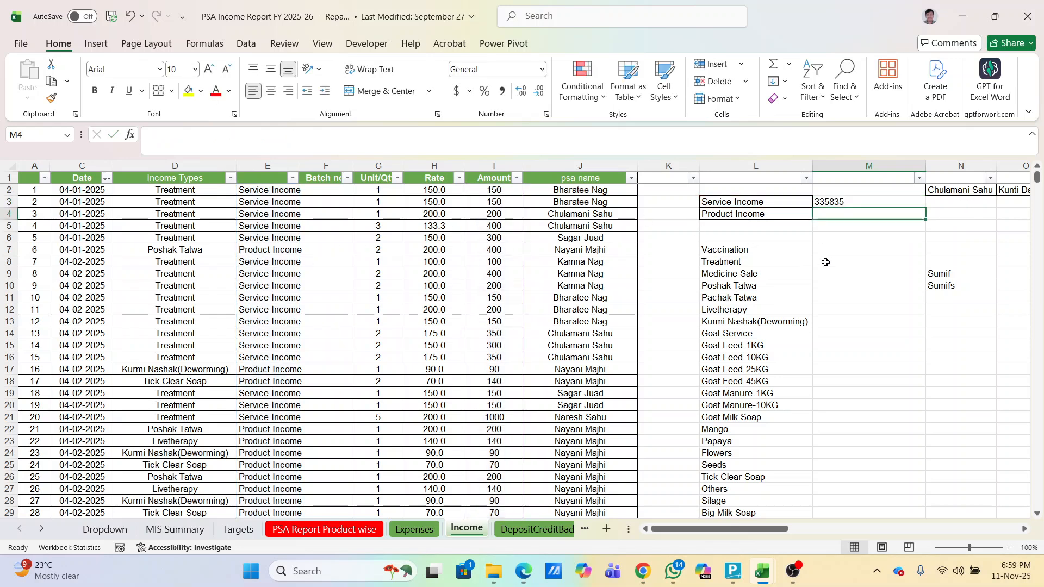
Fill the SUMIF formula from M3 into M4, and clear M4 again.
click(916, 199)
key(shift+Down)
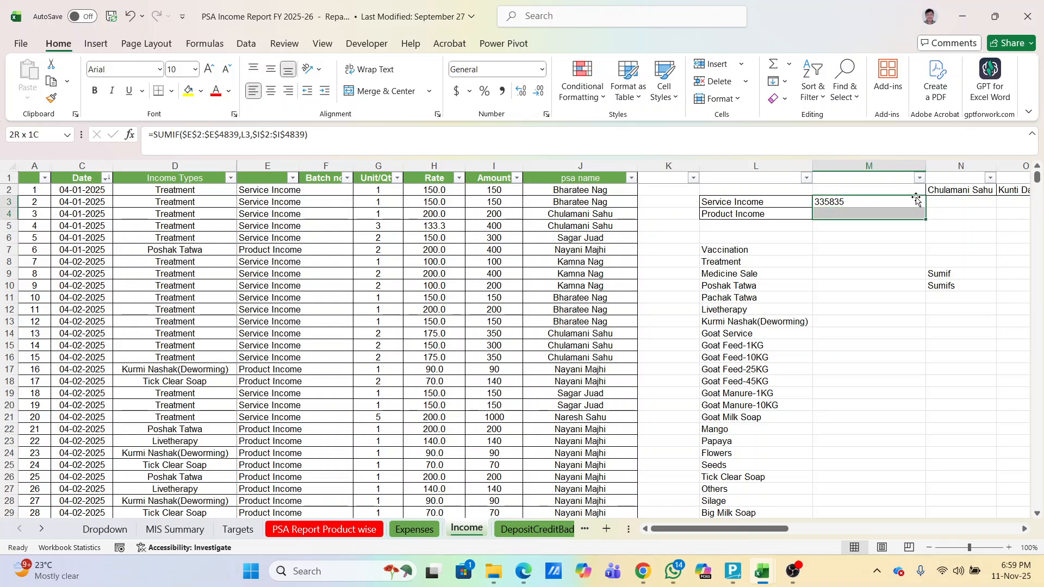
key(shift+Up)
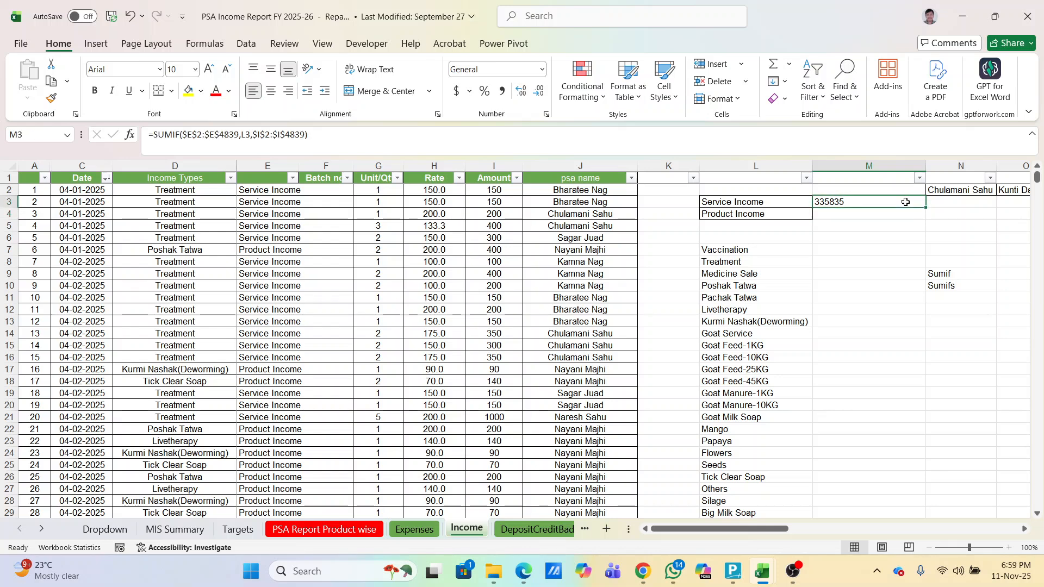
drag(928, 207, 927, 217)
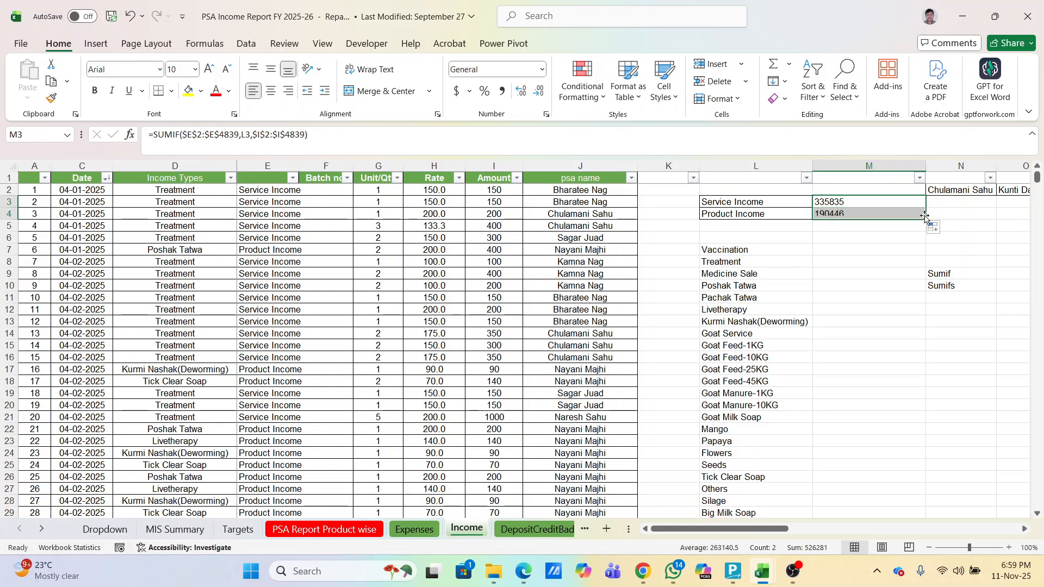
click(878, 211)
key(Delete)
Fill the Service Income formula in M3 down into M4 for Product Income.
key(Up)
key(shift+Down)
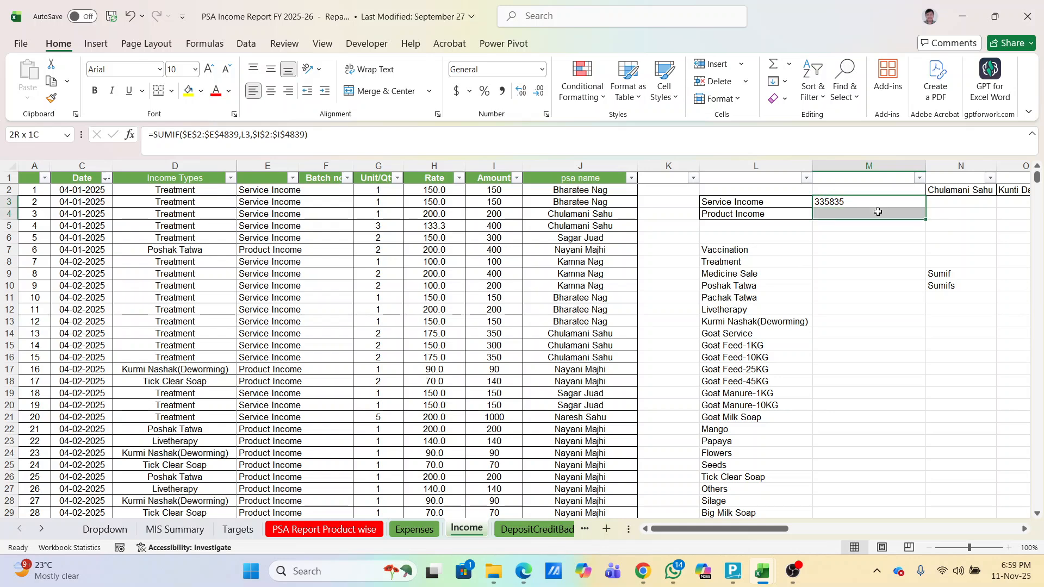
key(ctrl+d)
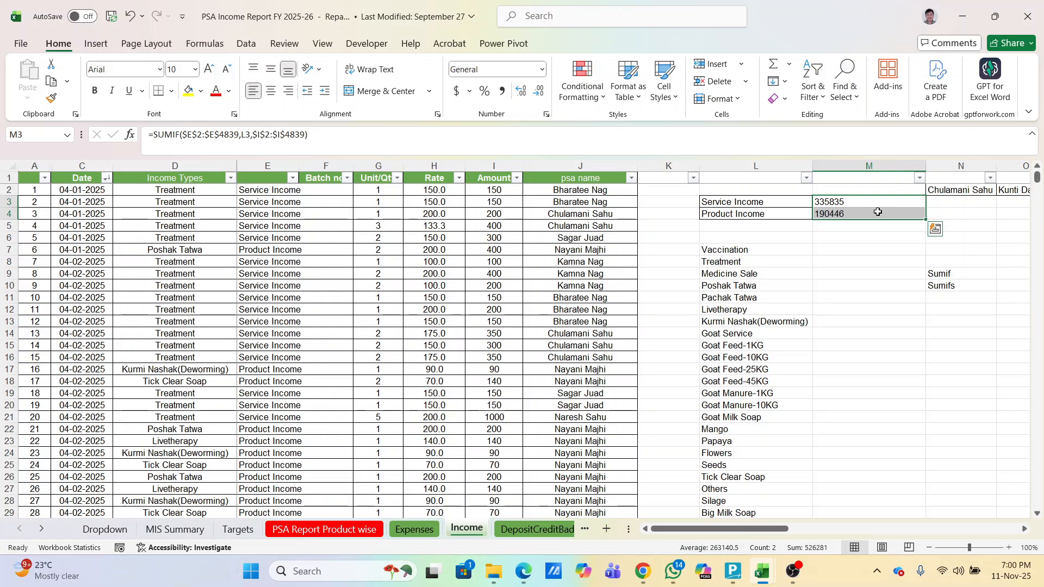
Undo and redo the fill of the SUMIF formula in M4.
click(878, 212)
key(ctrl+y)
key(ctrl+y)
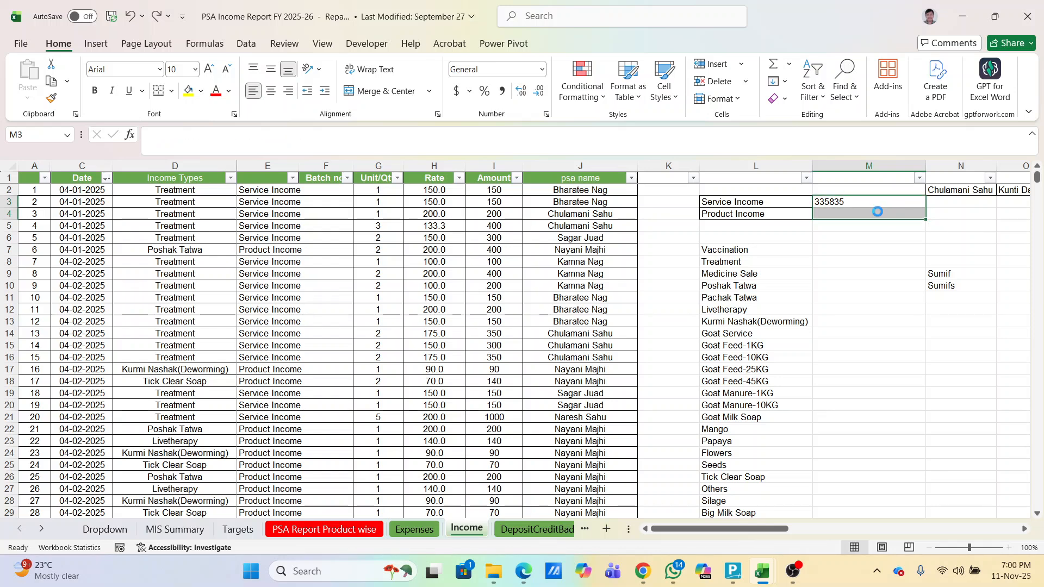
Compare the combined total of M3:M4 with the total of the Amount column from I2 down.
drag(835, 202, 835, 209)
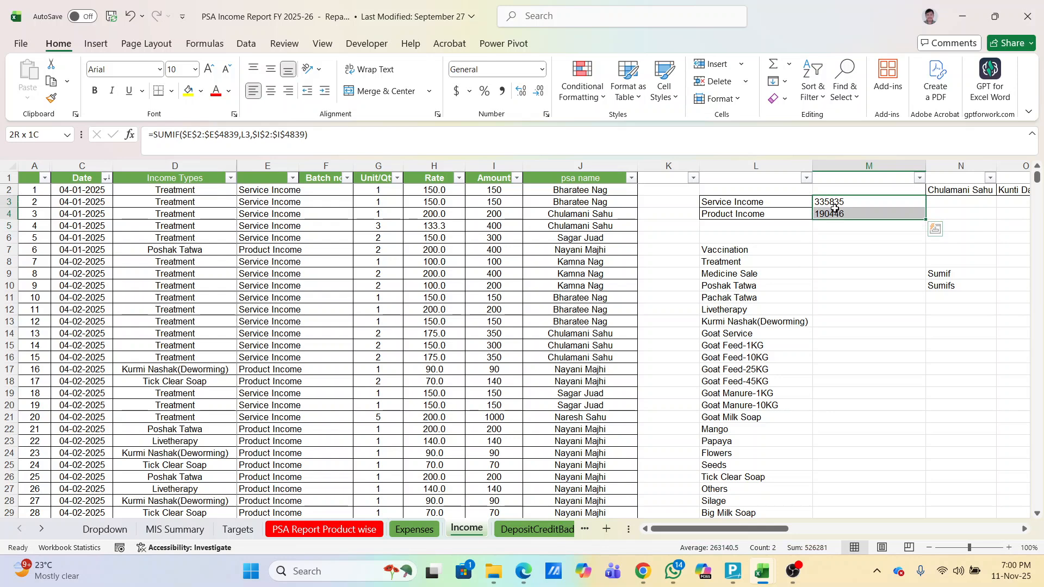
click(507, 191)
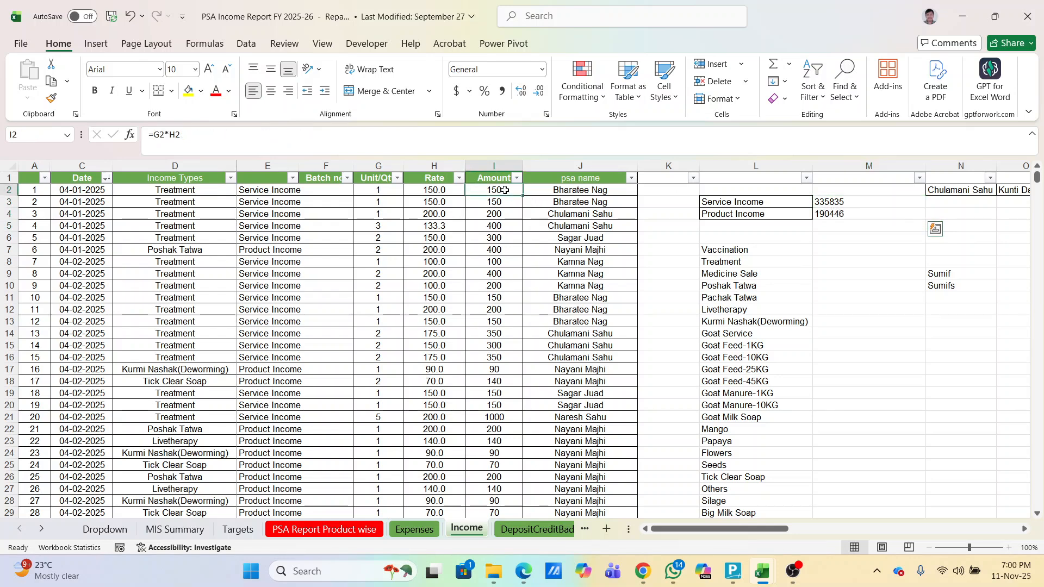
key(ctrl+shift+Down)
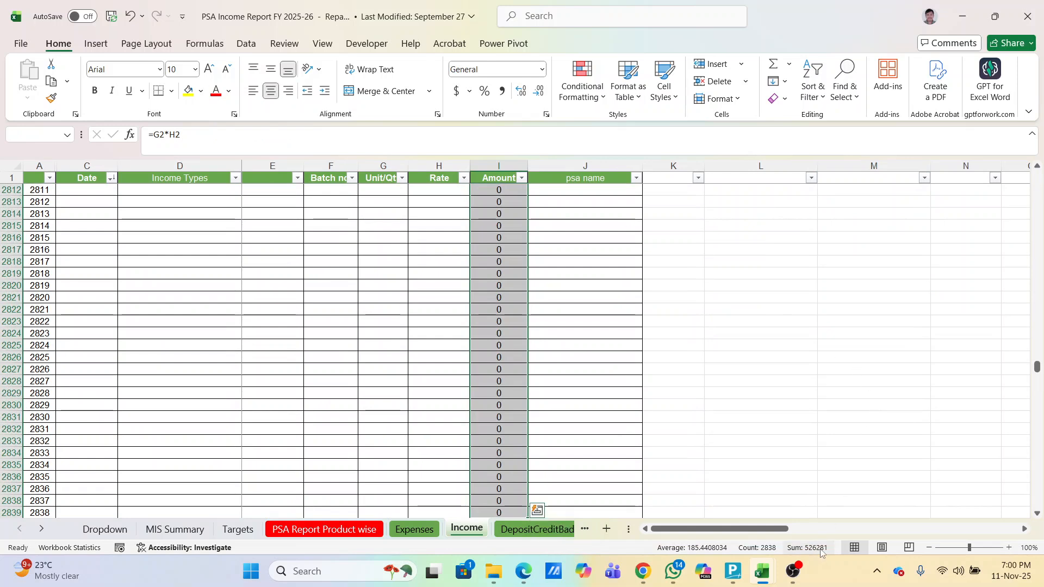
key(Up)
key(Down)
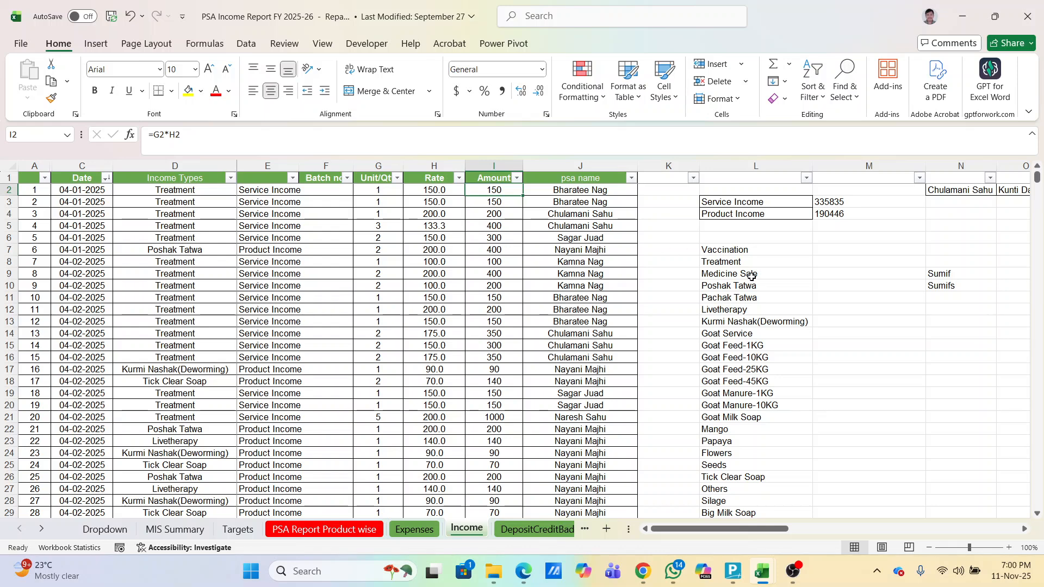
Start a SUMIFS formula in N3 with the Amount column as absolute sum range, $I$2:$I$1048576.
scroll(832, 275, right, 2)
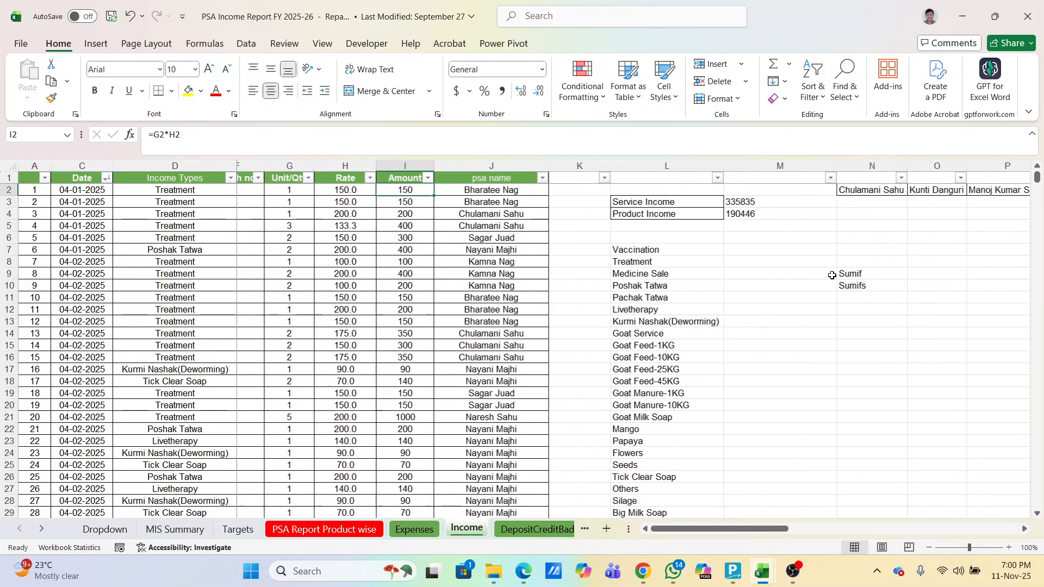
scroll(833, 275, right, 1)
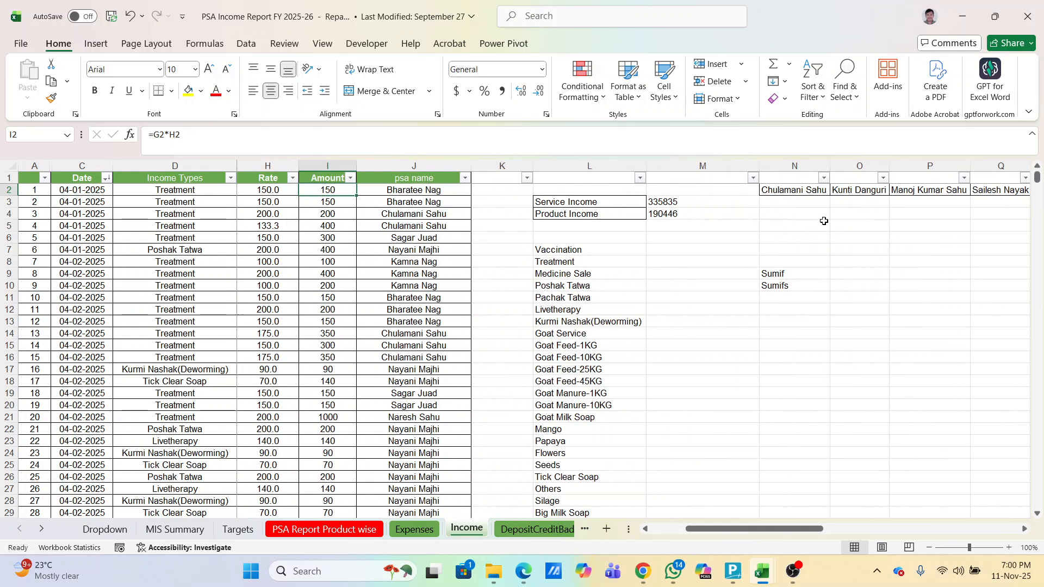
click(783, 287)
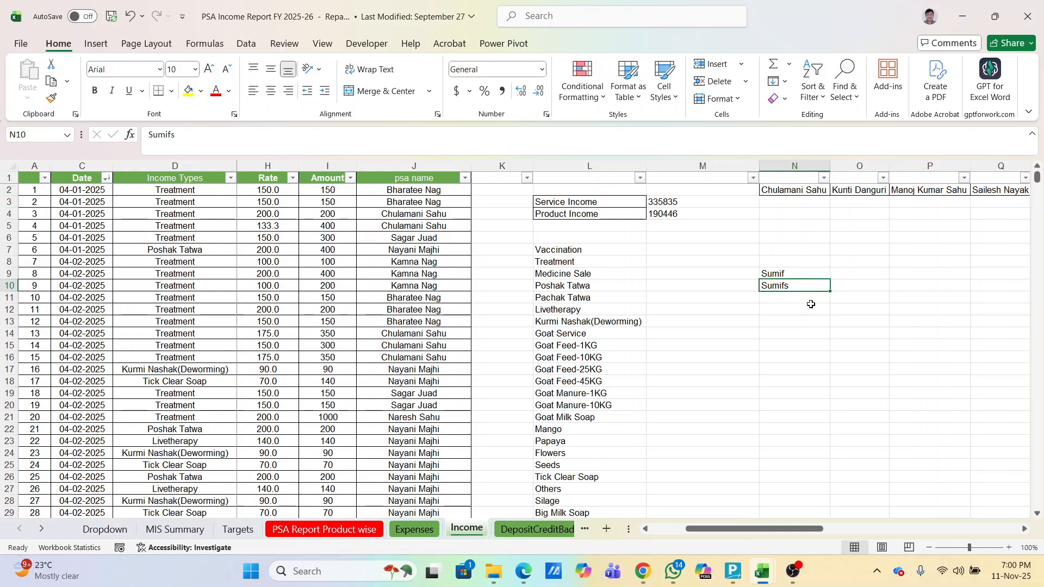
click(649, 199)
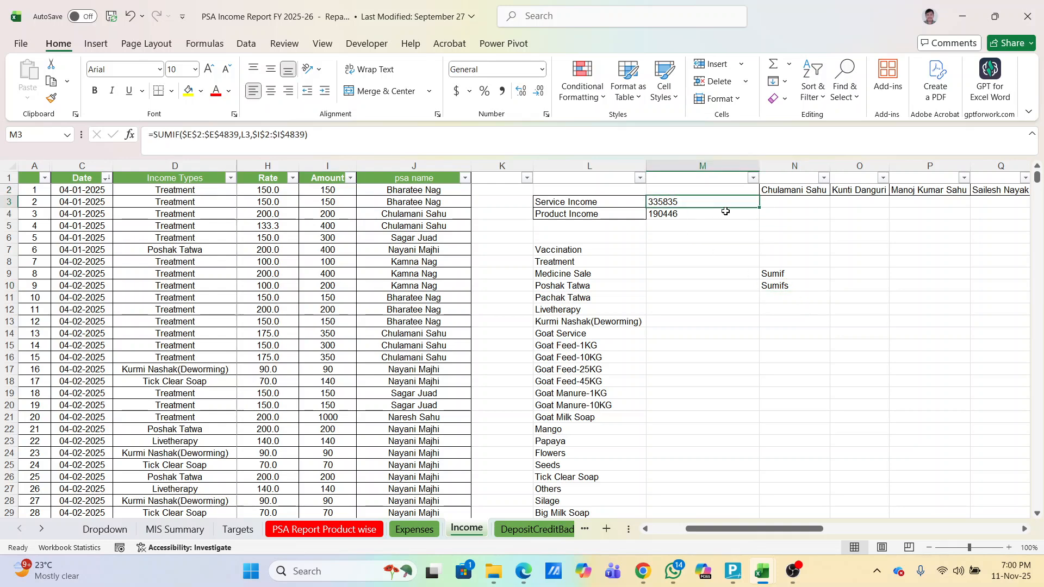
click(804, 204)
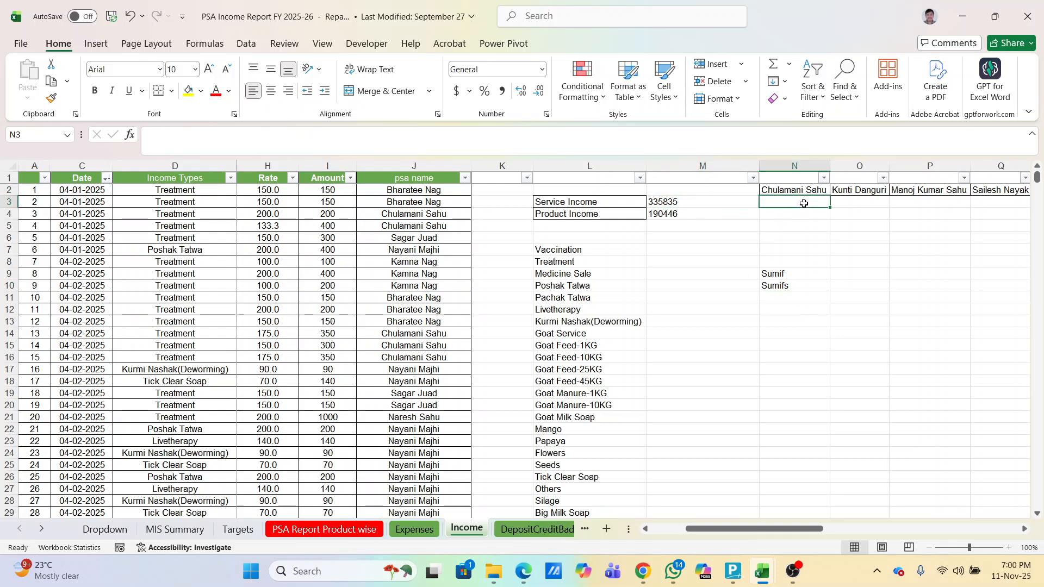
text(=sumifs()
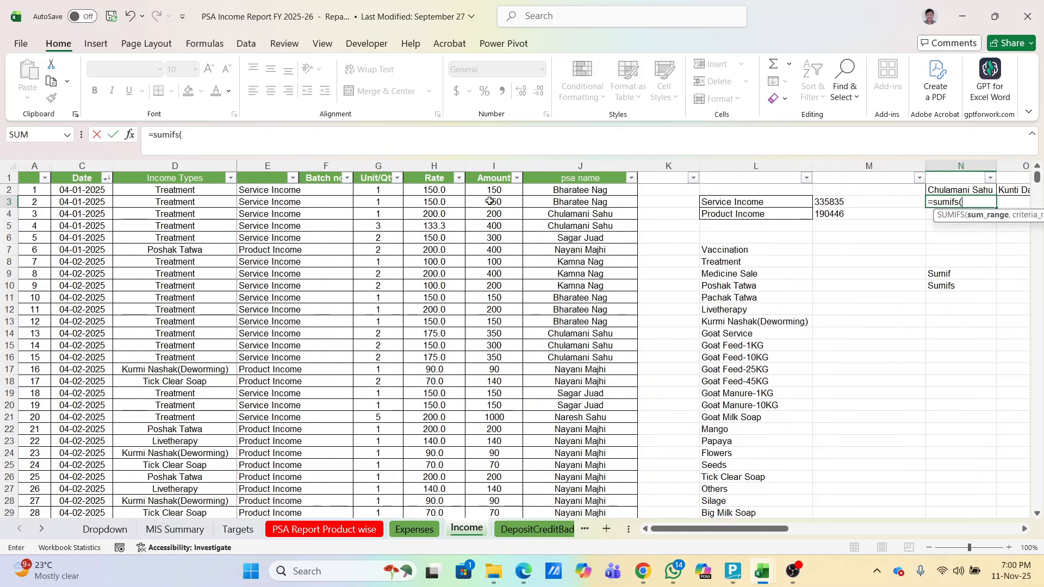
click(494, 190)
key(ctrl+shift+Down)
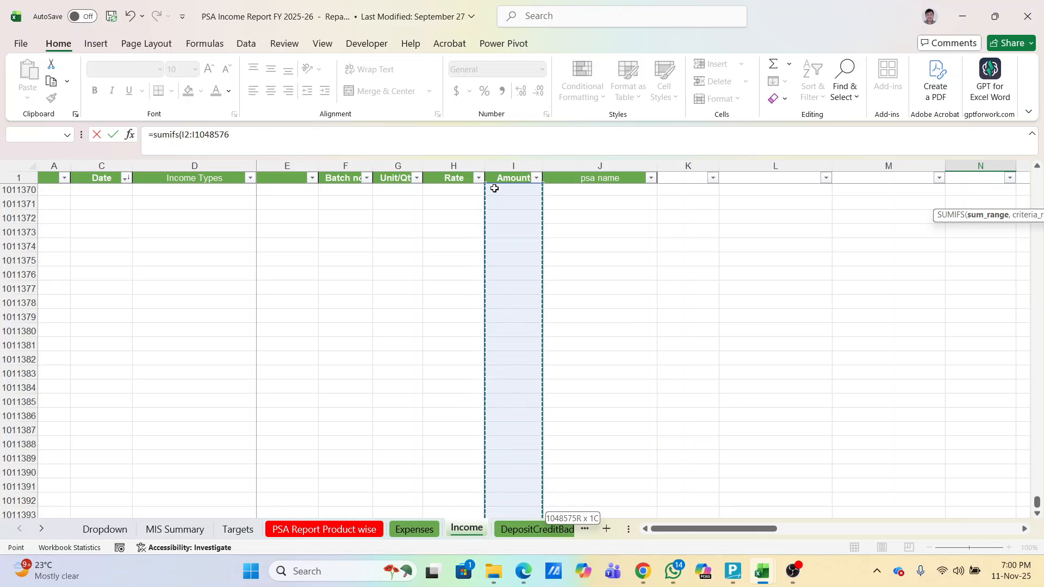
key(F4)
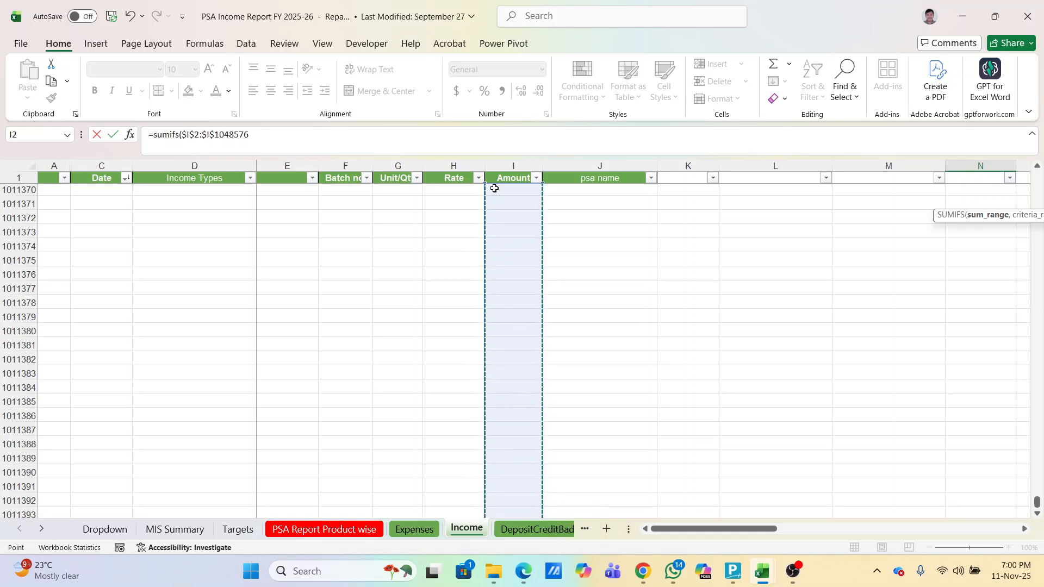
text(,)
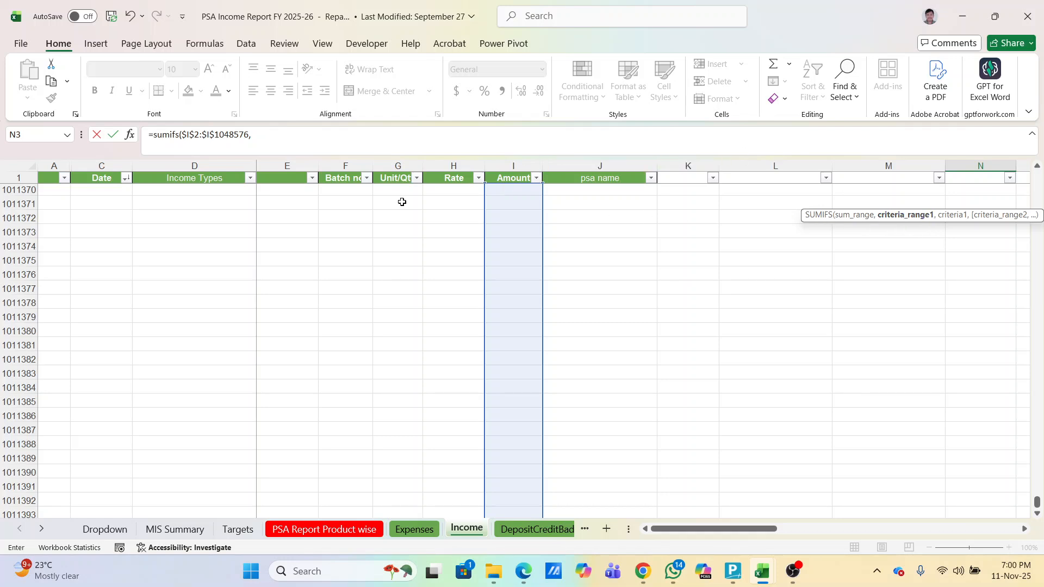
Add the service/product income column as the first criteria range in the N3 formula, absolute as $E$2:$E$1048576.
drag(1037, 503, 1009, 118)
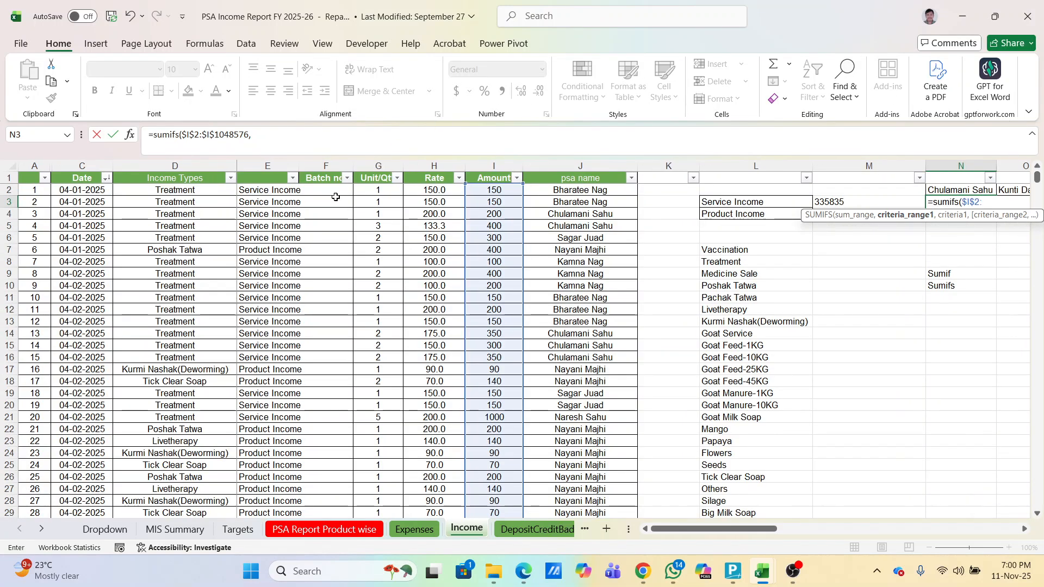
drag(306, 190, 243, 264)
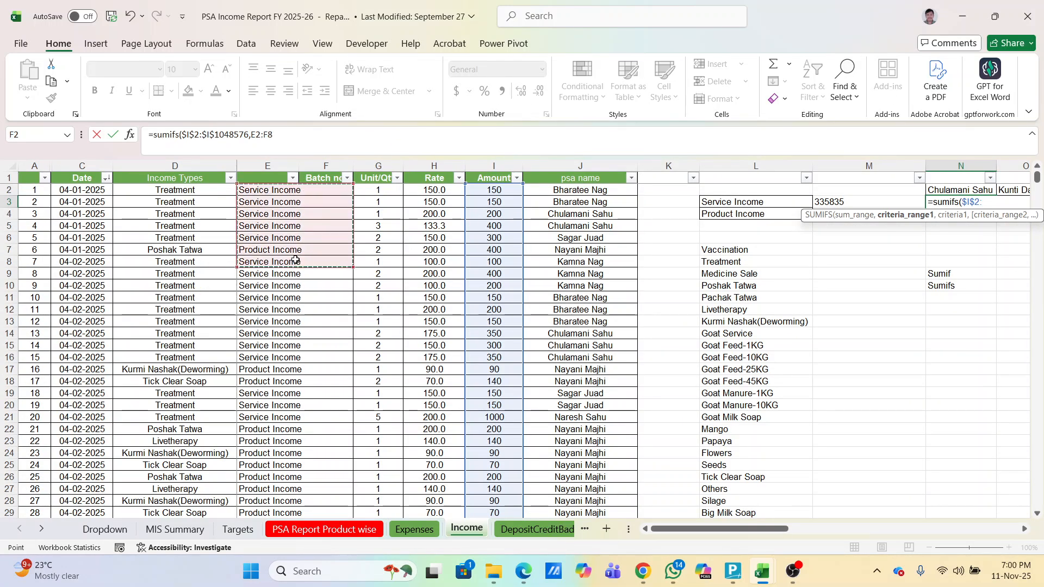
drag(256, 190, 253, 278)
key(ctrl+shift+Down)
key(ctrl+shift+Down)
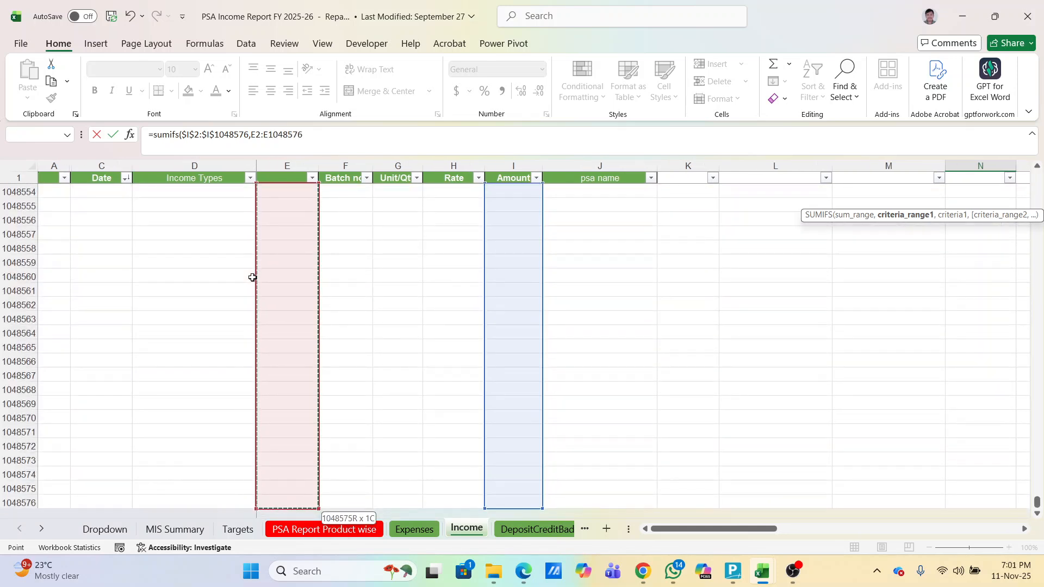
key(F4)
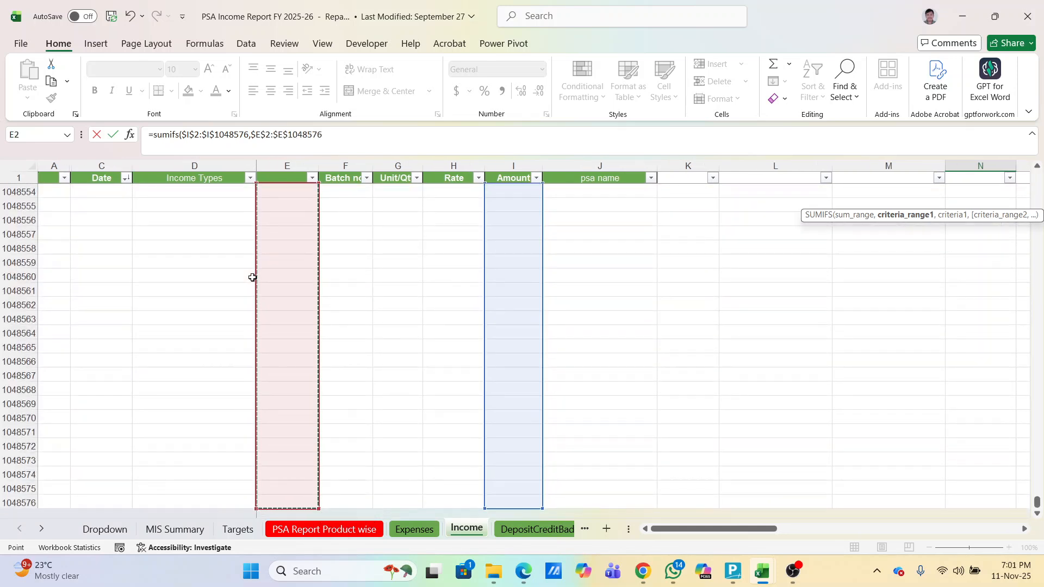
text(,)
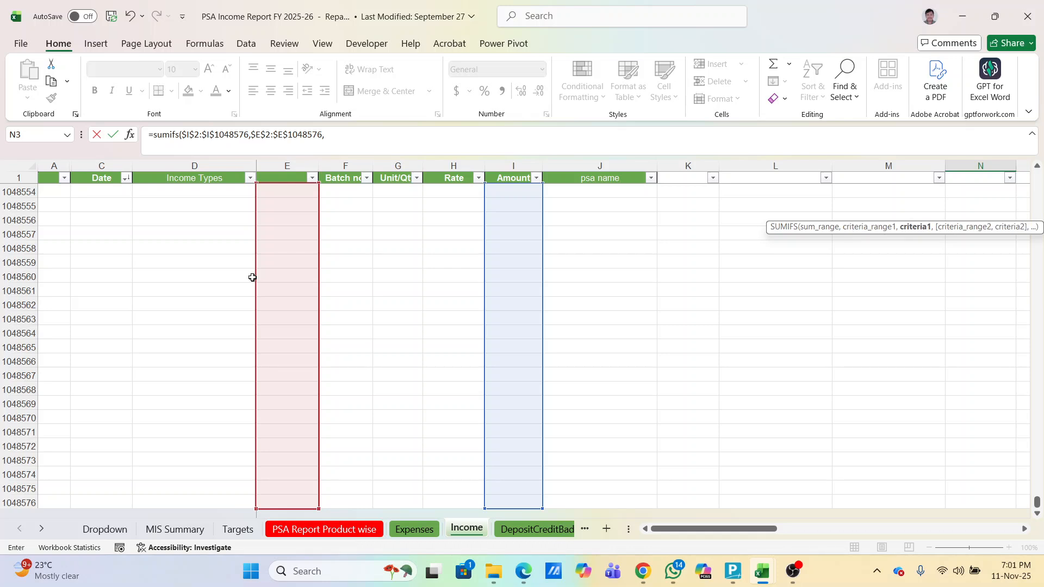
Use the Service Income label in L3 as the first criterion of the N3 SUMIFS formula.
drag(744, 531, 653, 533)
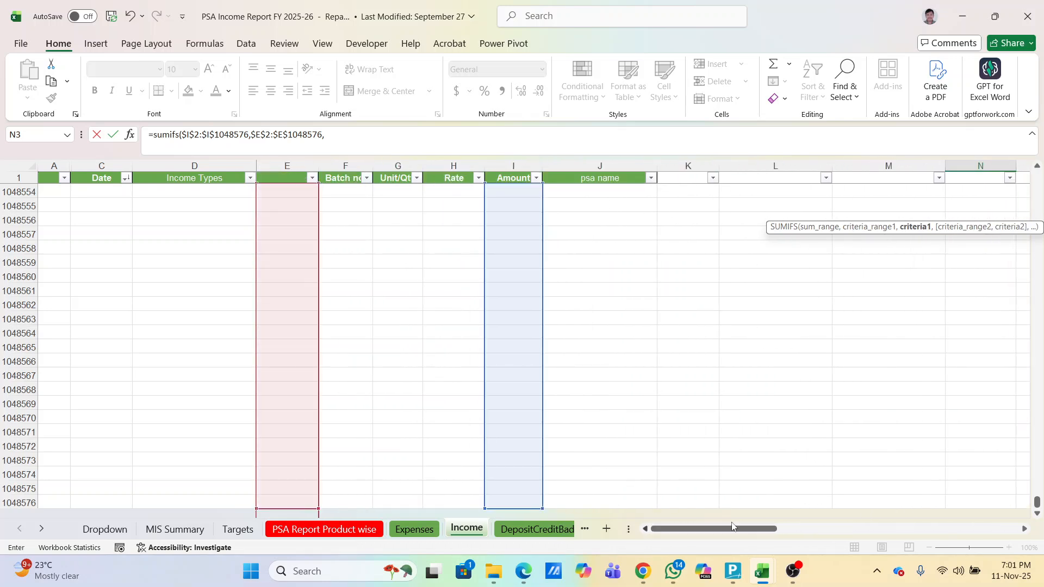
click(1037, 505)
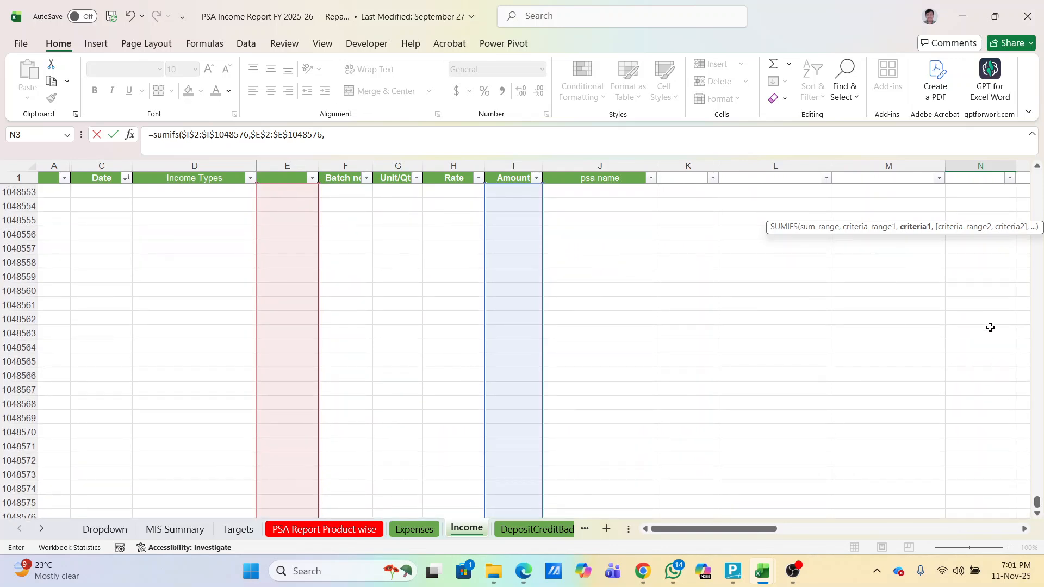
drag(1037, 503, 1038, 116)
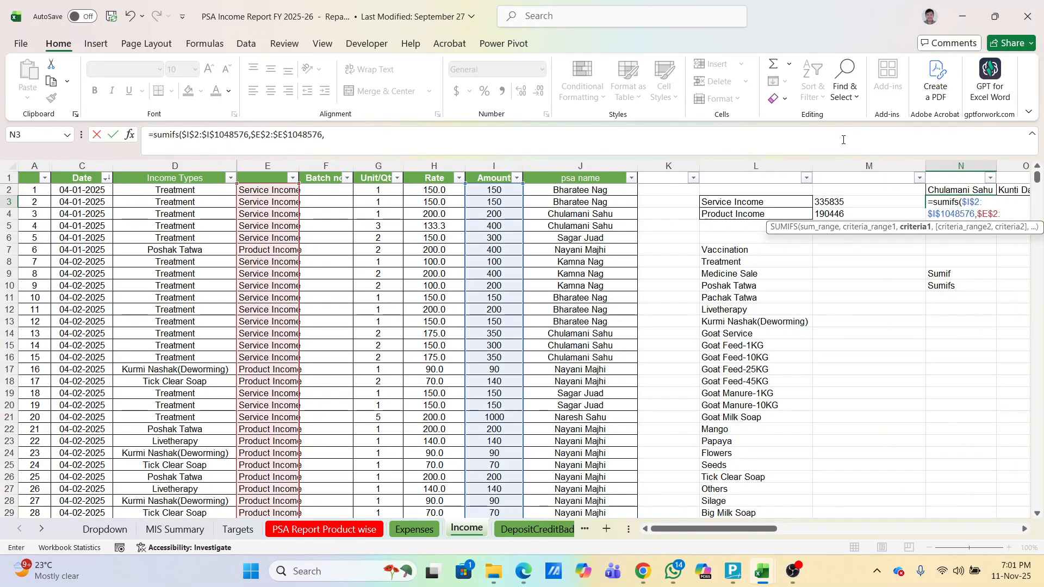
click(750, 202)
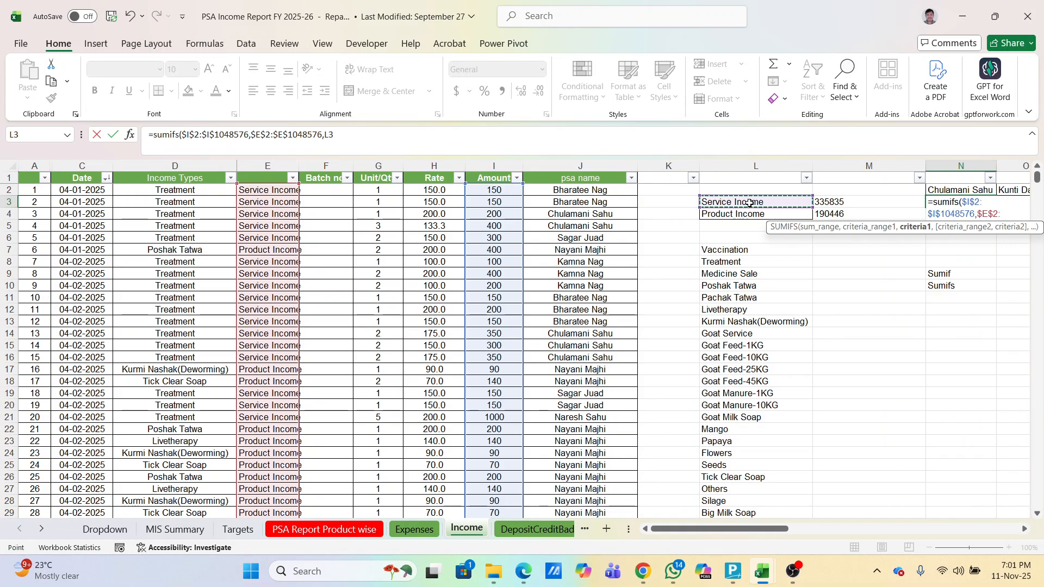
text(,)
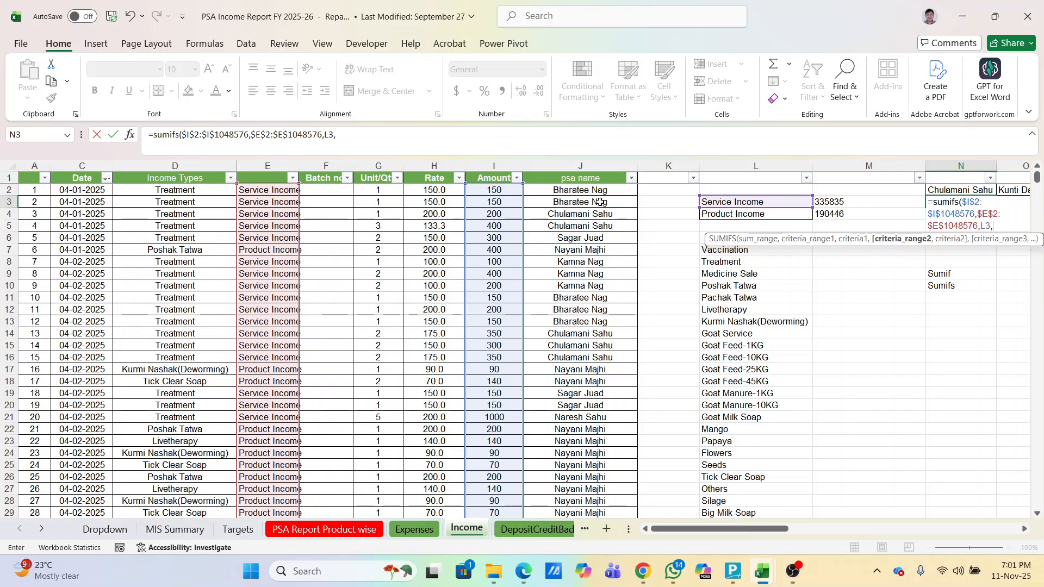
Add the psa name column as the second criteria range in the N3 formula, absolute as $J$2:$J$1048576.
drag(585, 190, 598, 384)
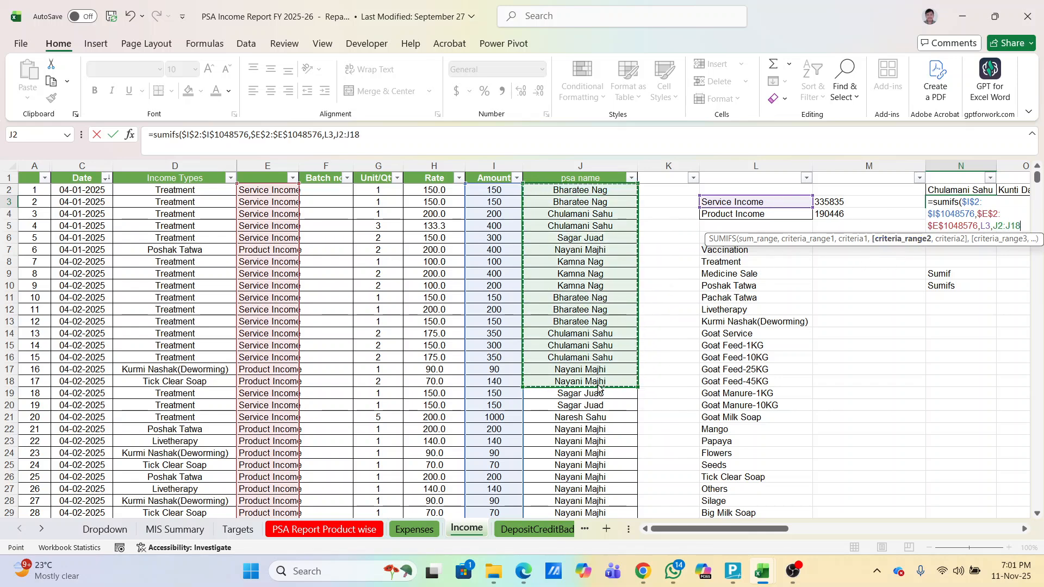
key(ctrl+shift+Down)
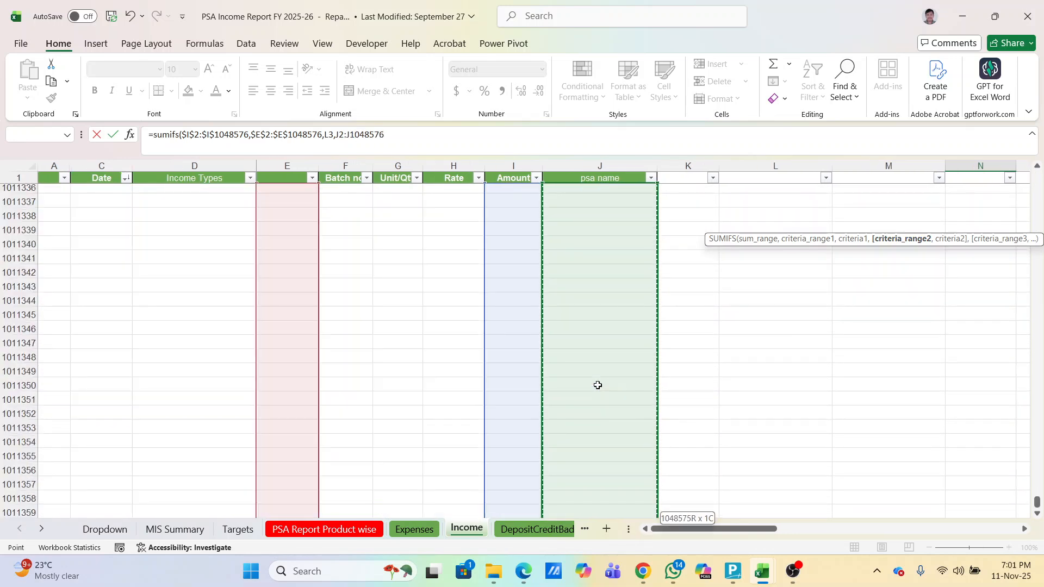
key(F4)
text(,)
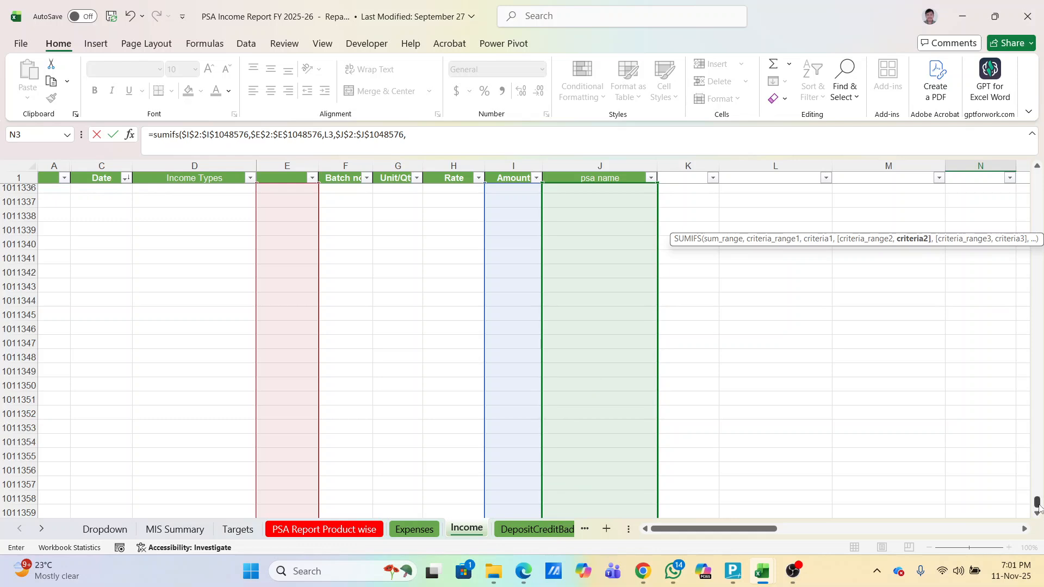
Use the name header in N2 as the second criterion, then close and enter the N3 SUMIFS formula.
drag(1038, 506, 1036, 291)
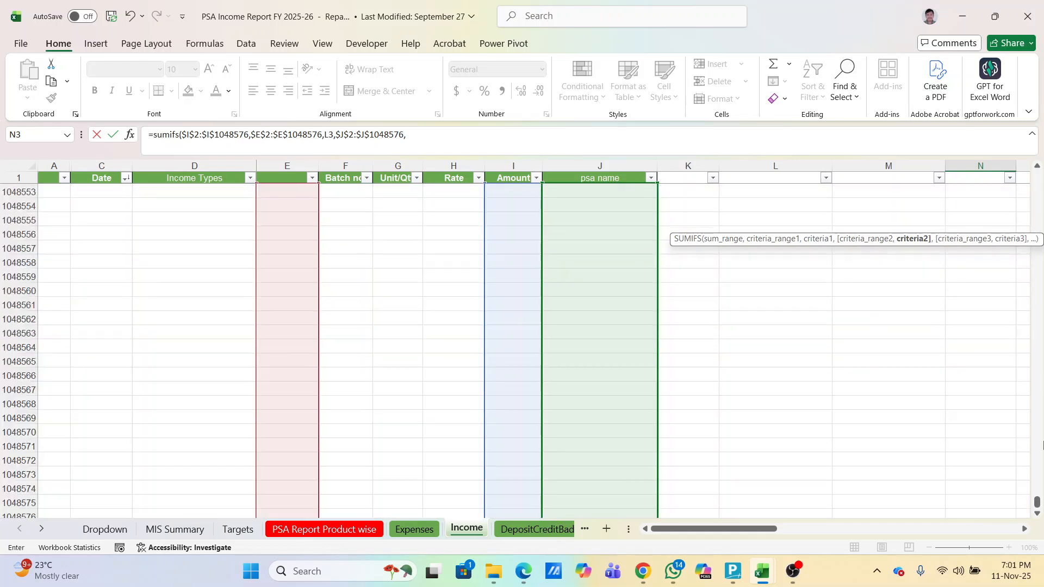
drag(1037, 504, 1030, 133)
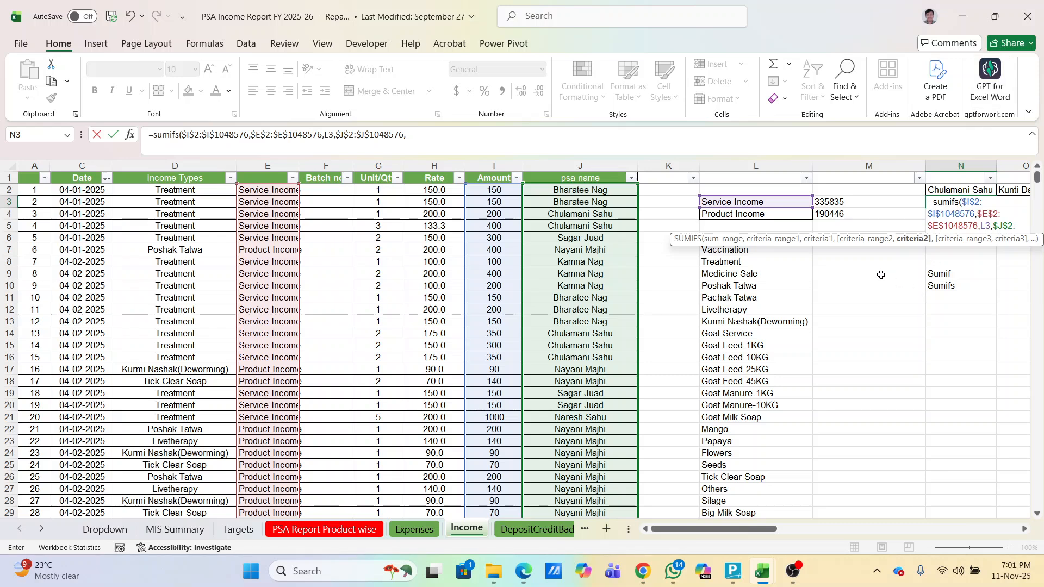
click(964, 189)
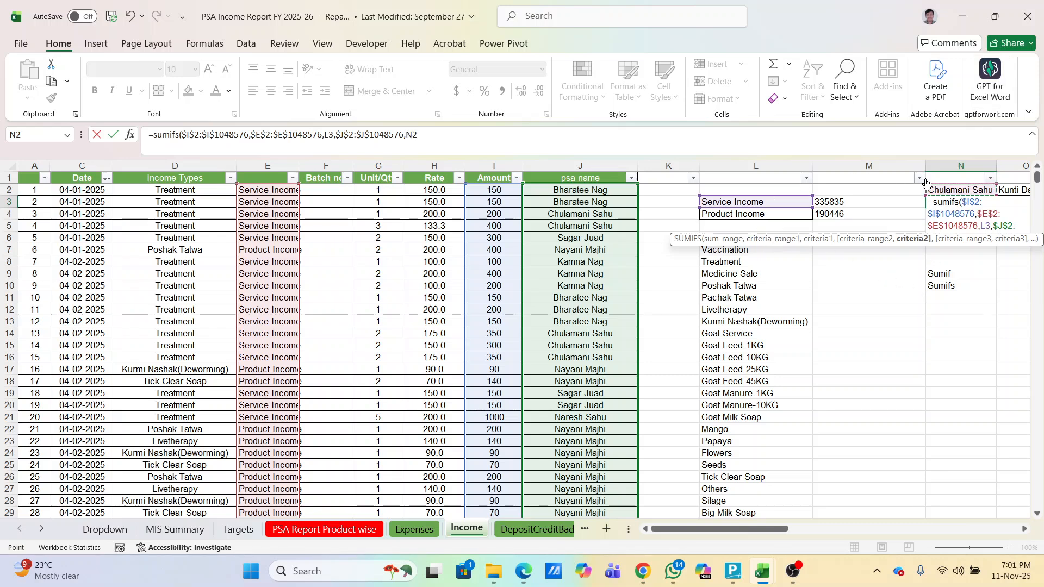
text())
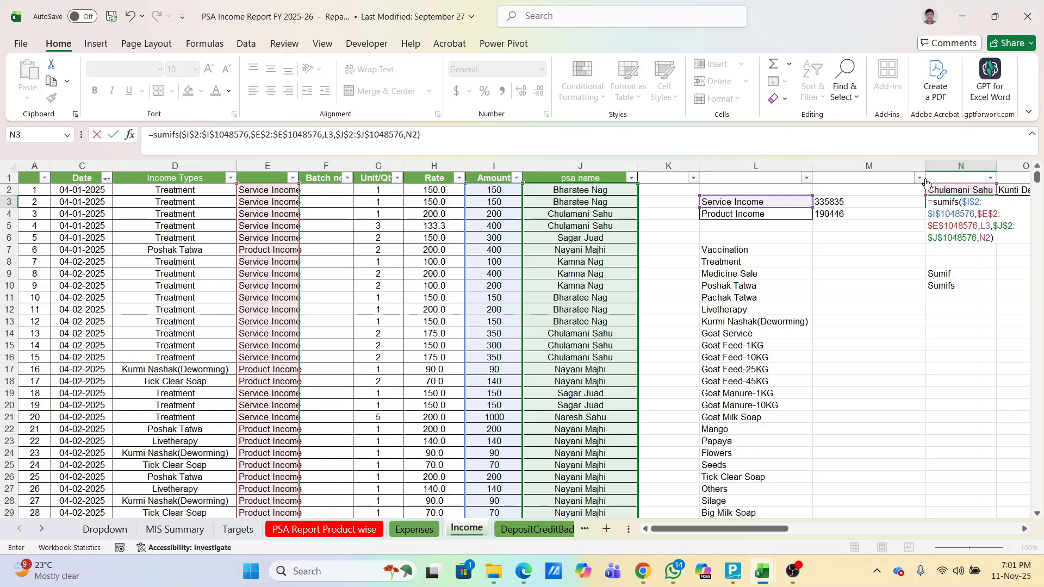
key(Return)
Make the first criterion absolute as $L$3 in the N3 SUMIFS formula.
scroll(919, 255, right, 5)
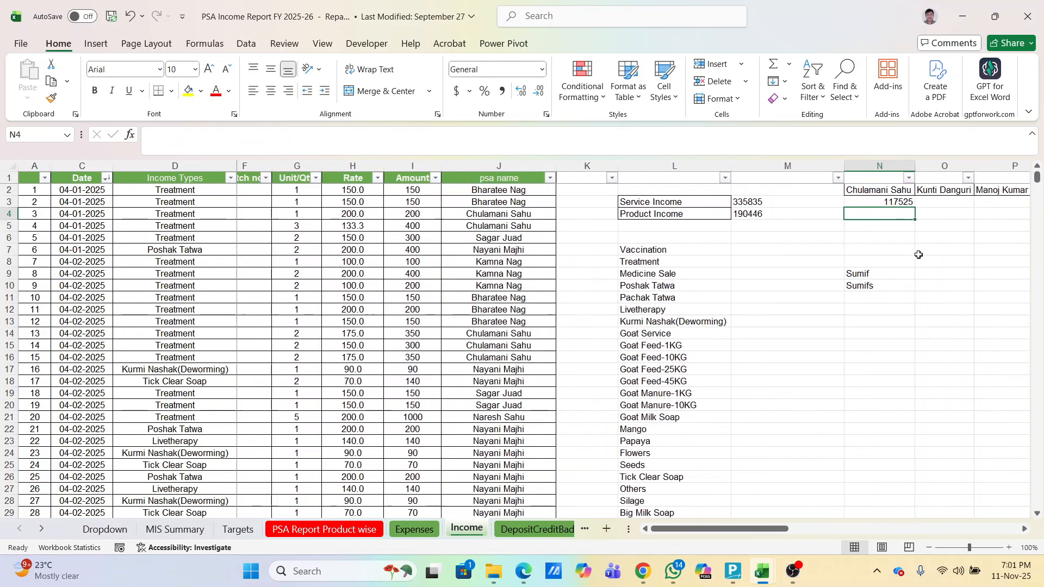
scroll(860, 276, left, 4)
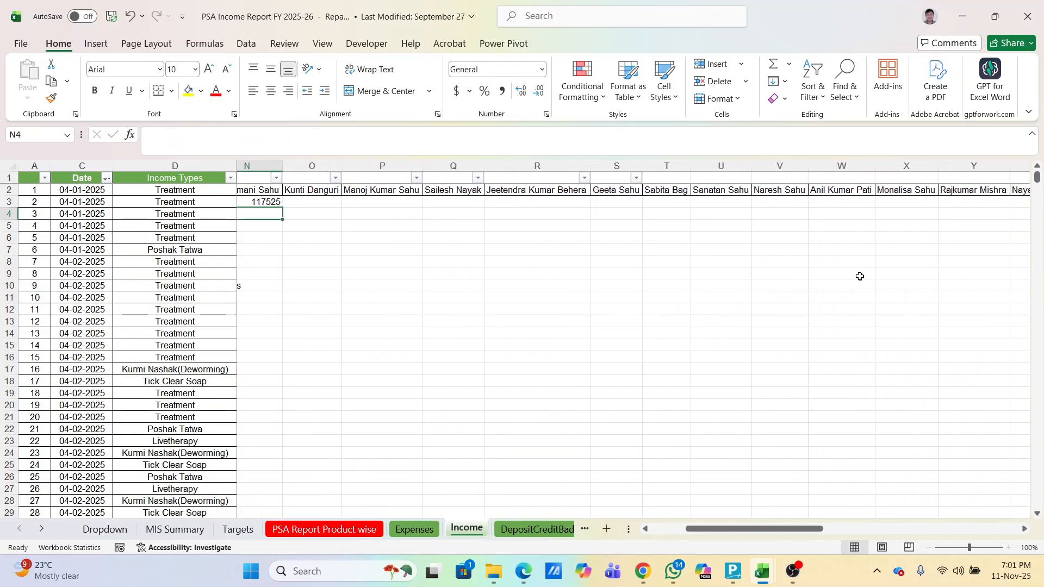
click(687, 203)
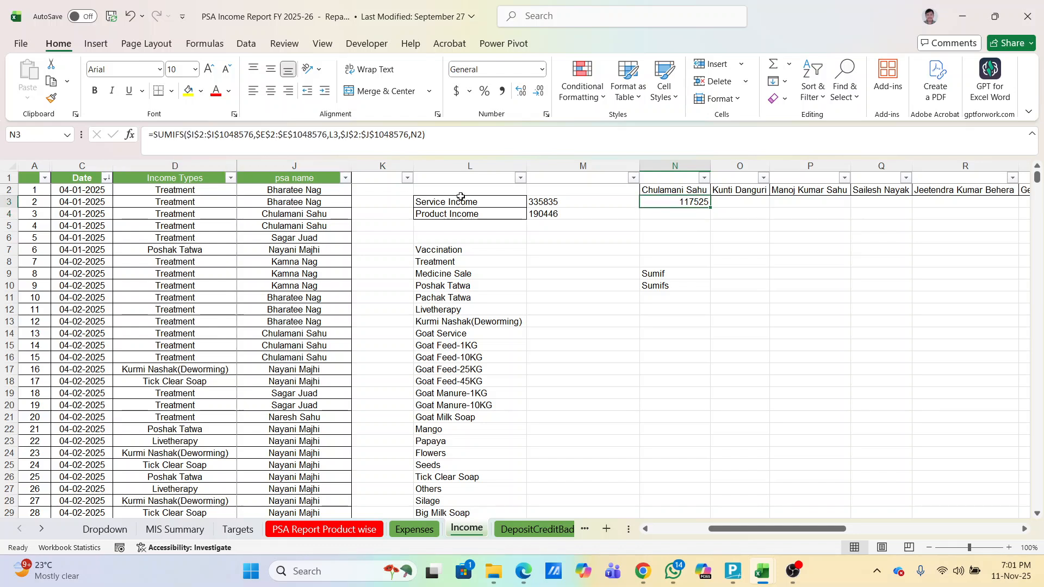
double_click(682, 201)
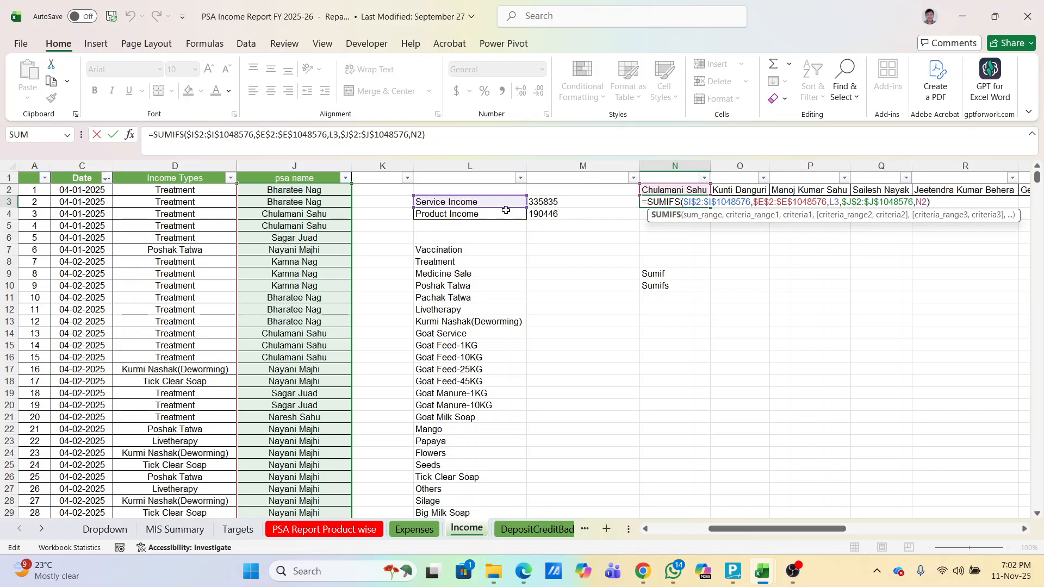
double_click(837, 202)
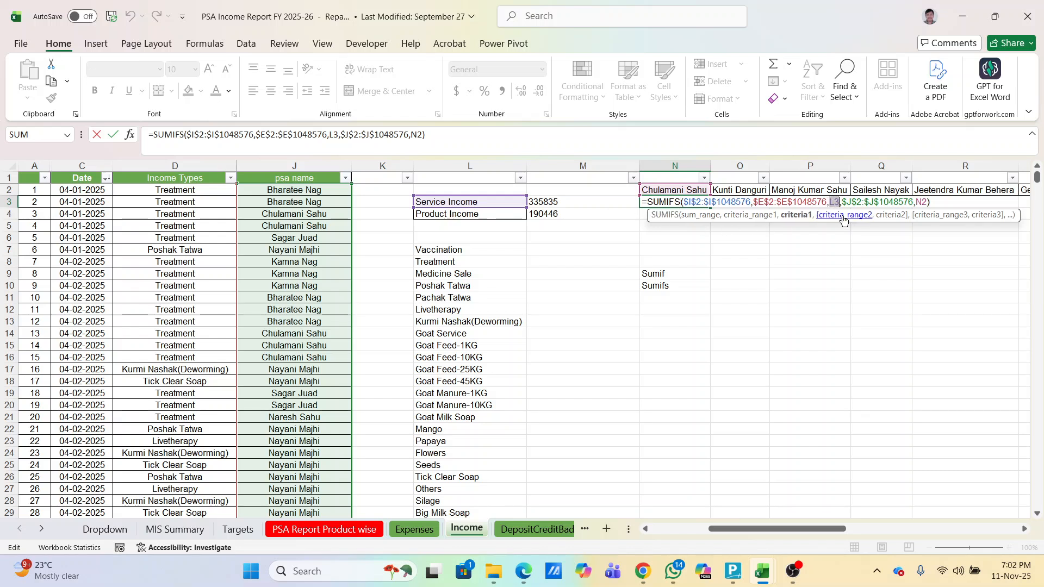
key(F4)
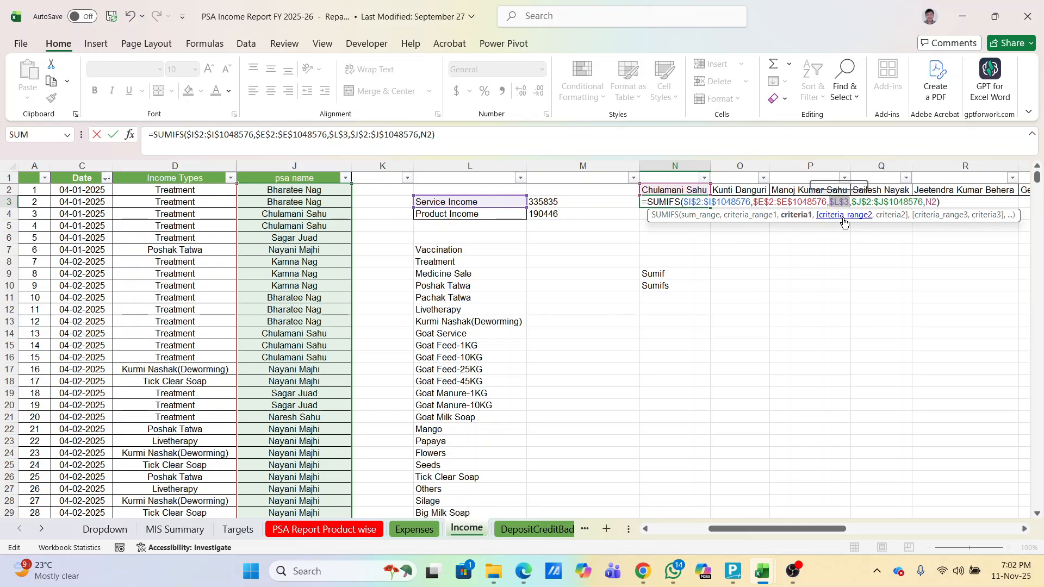
key(Return)
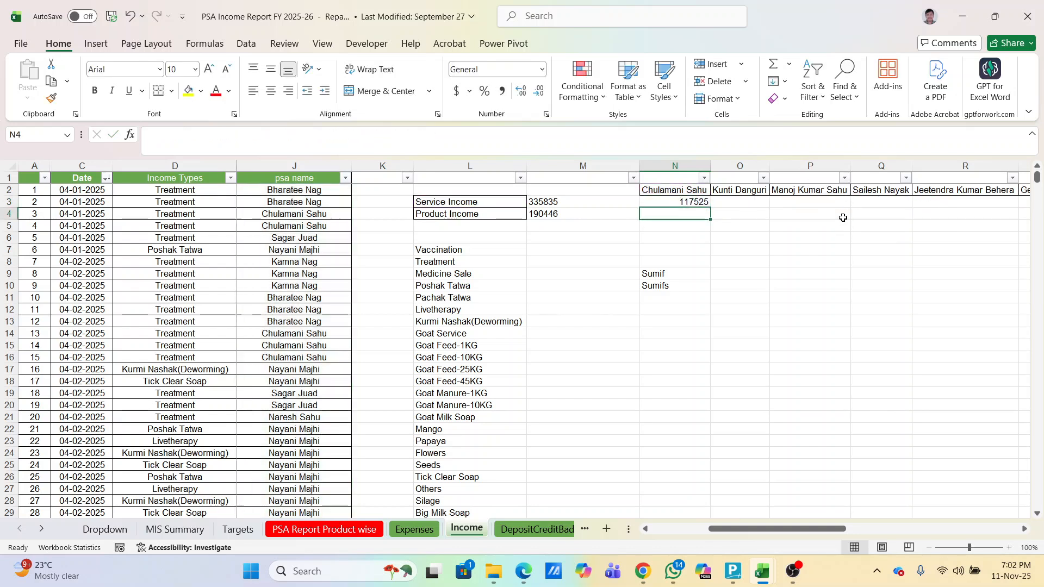
Fill the N3 SUMIFS formula across the Service Income row under all name headers, through AJ3.
click(702, 203)
drag(710, 208, 950, 200)
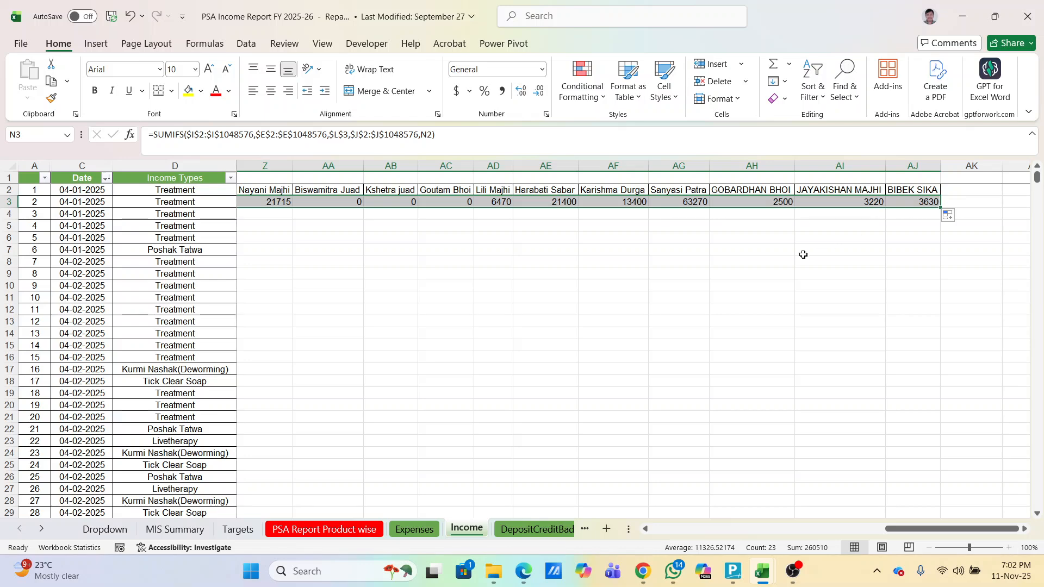
scroll(803, 255, left, 6)
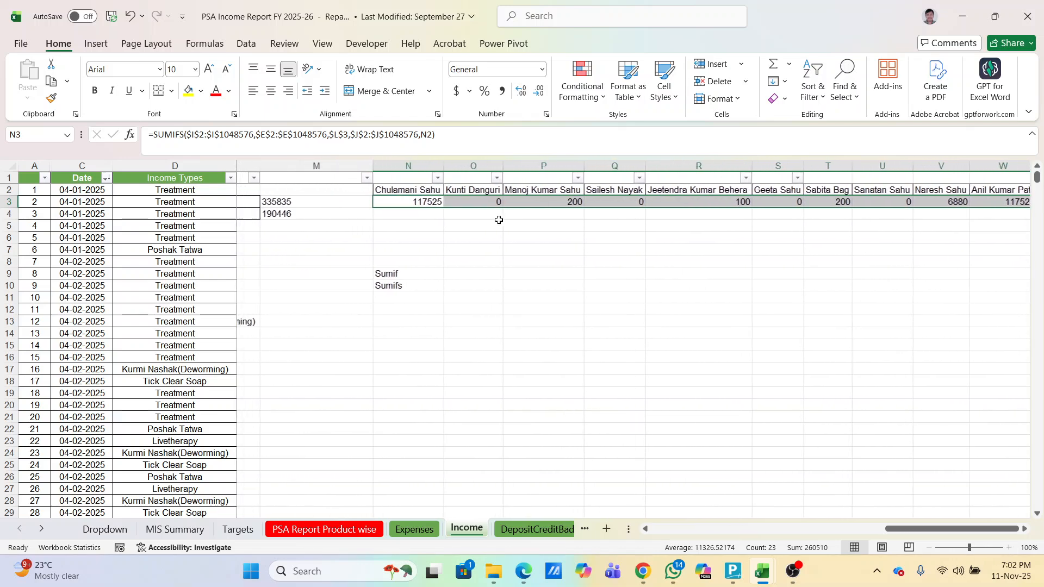
scroll(412, 208, left, 2)
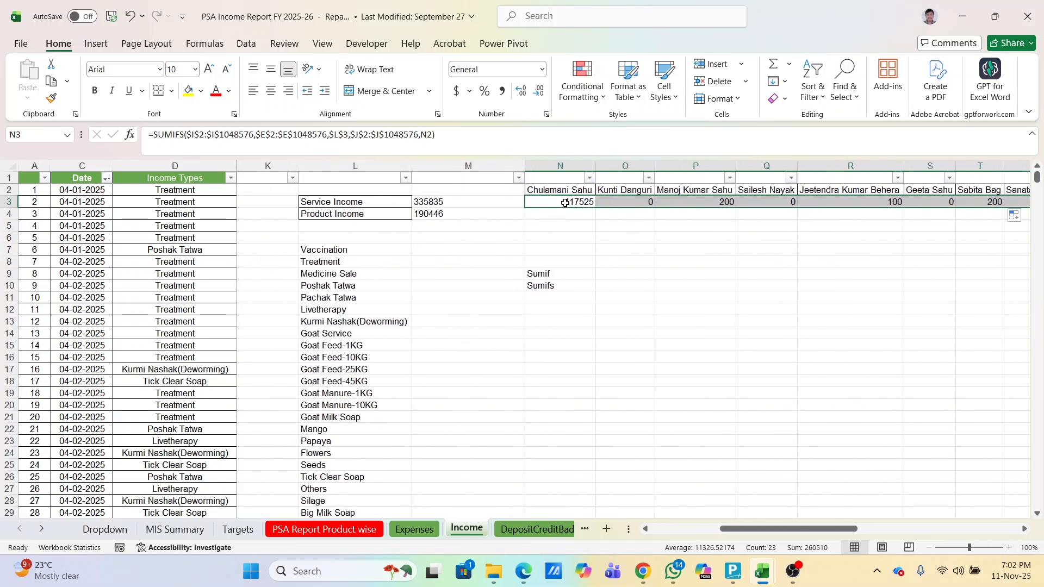
Change the first criterion in the N3 formula back to the relative reference L3.
click(566, 203)
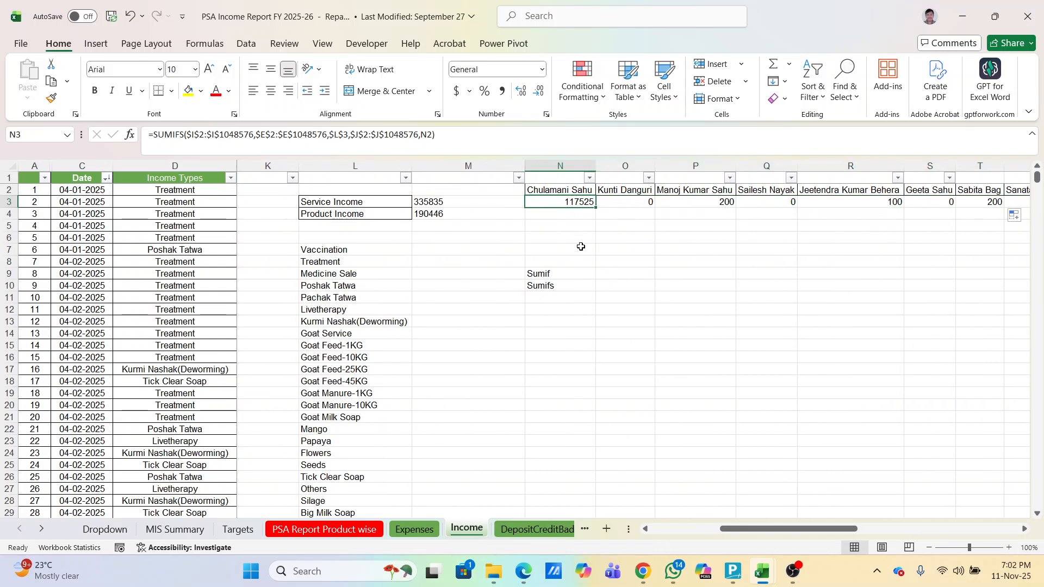
double_click(564, 202)
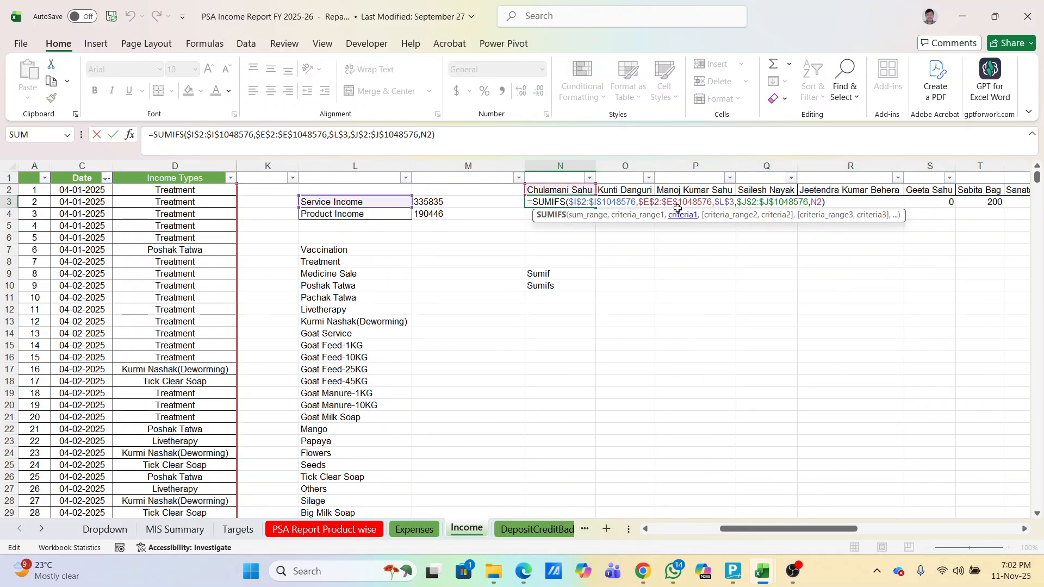
double_click(721, 202)
key(F4)
key(F4)
key(F4)
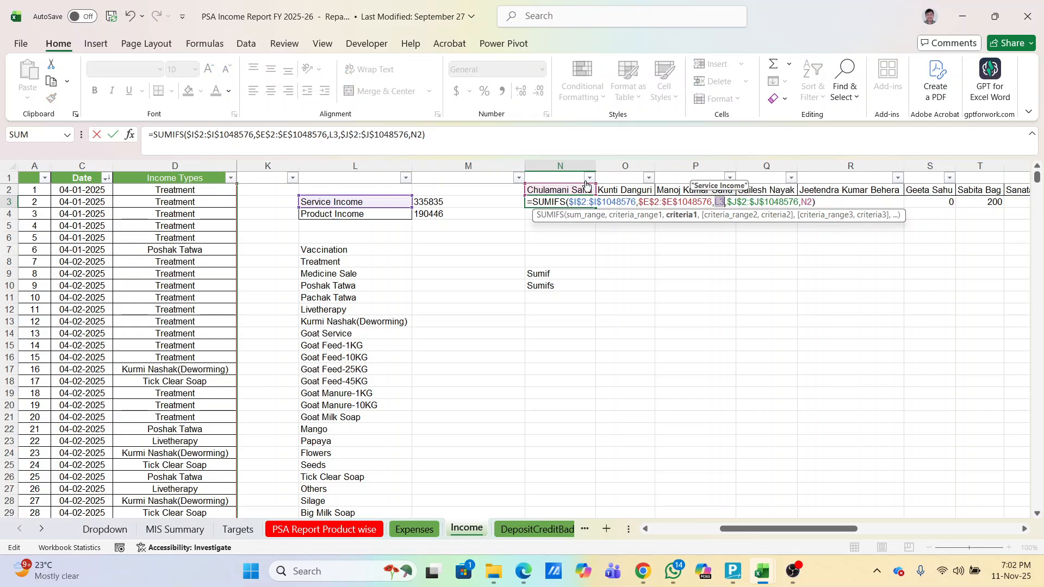
Make the name criterion in the N3 formula absolute as $N$2 and fill the formula down to N4.
click(802, 201)
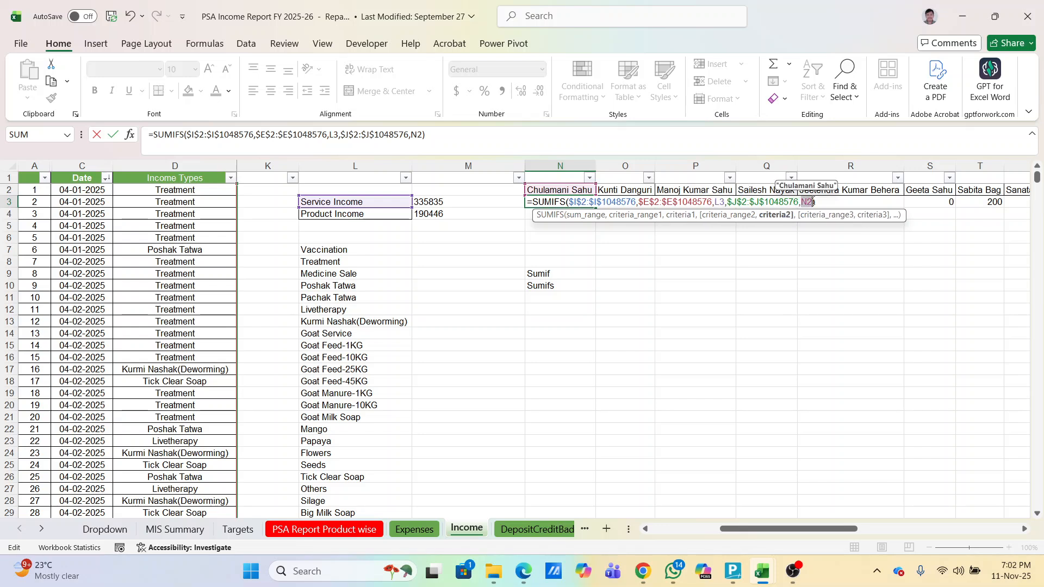
key(F4)
mouse_move(813, 202)
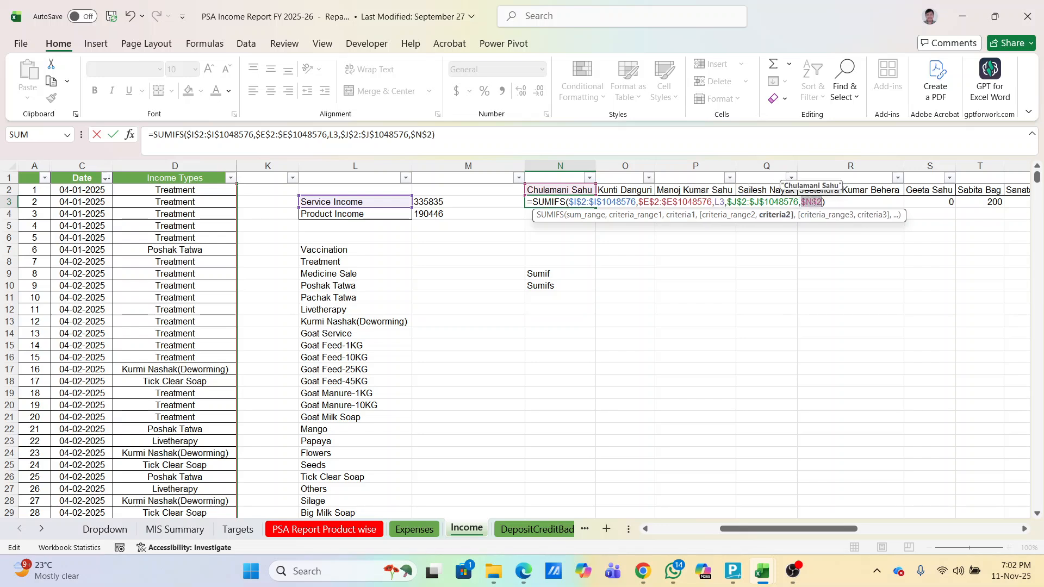
key(Return)
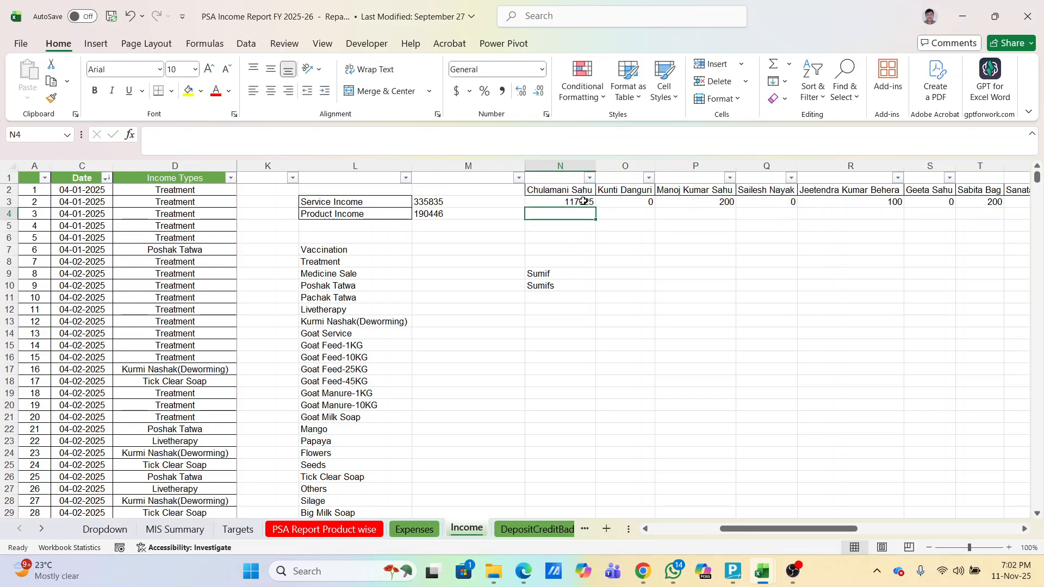
click(583, 200)
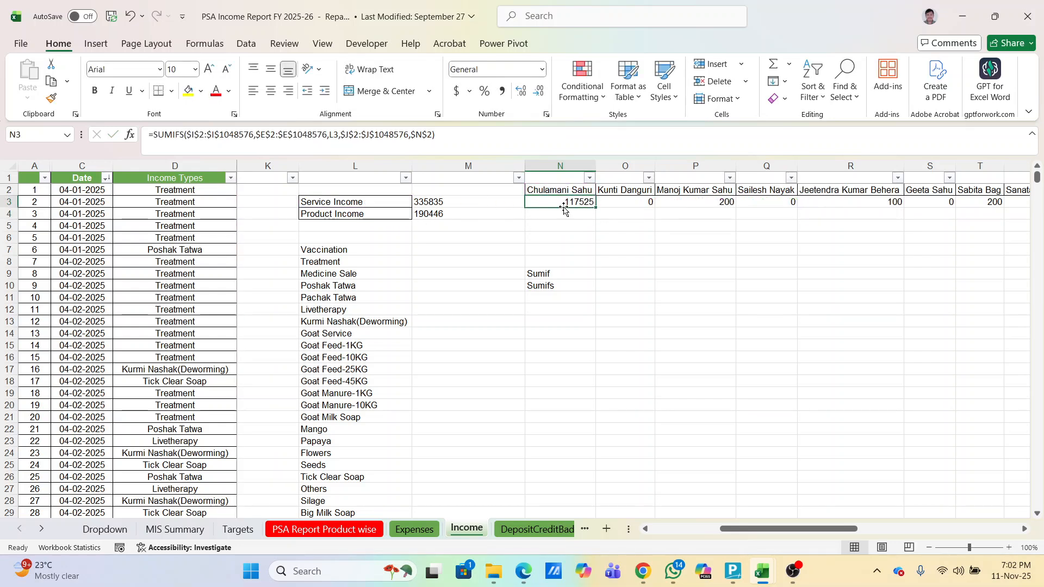
drag(597, 208, 592, 215)
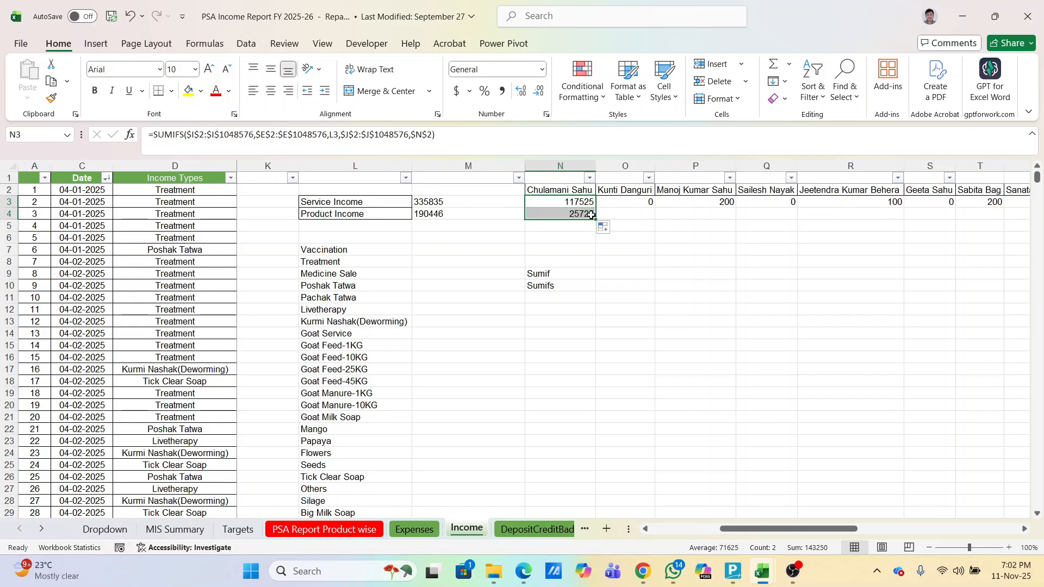
In the N4 formula, make the first criterion absolute as $L$4 and the name criterion relative as N2.
double_click(577, 213)
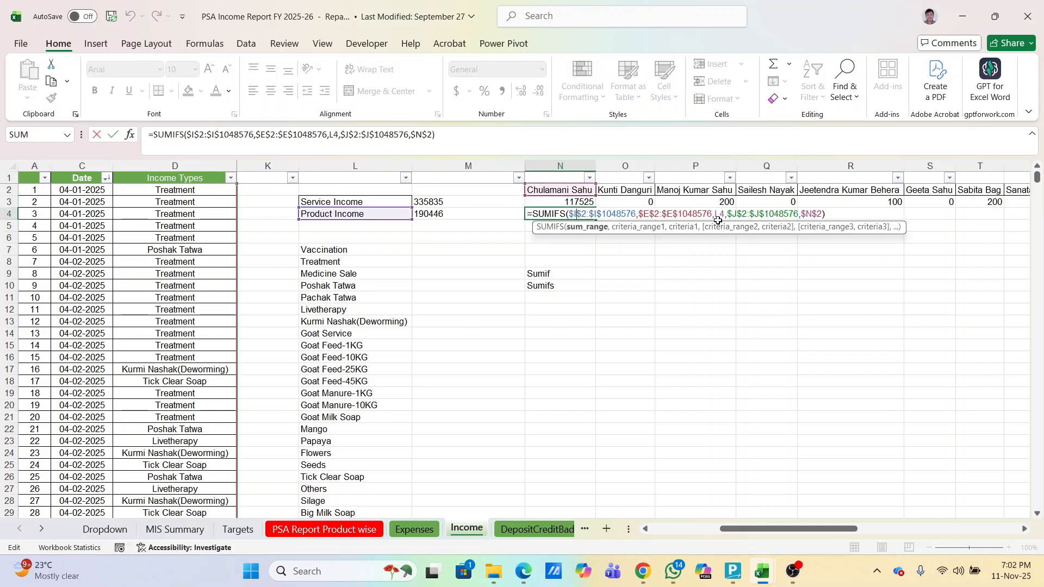
drag(716, 214, 726, 213)
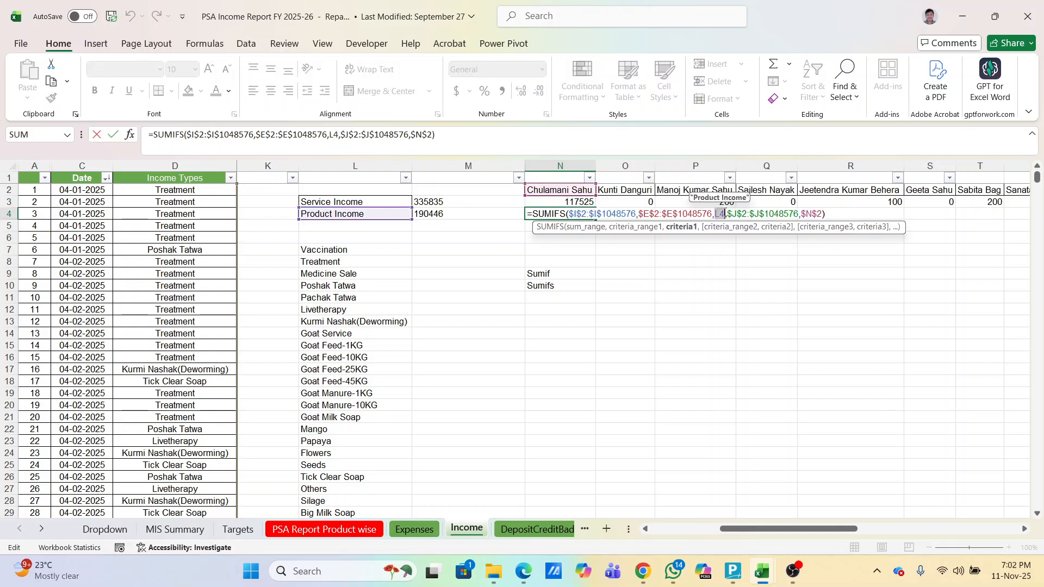
key(F4)
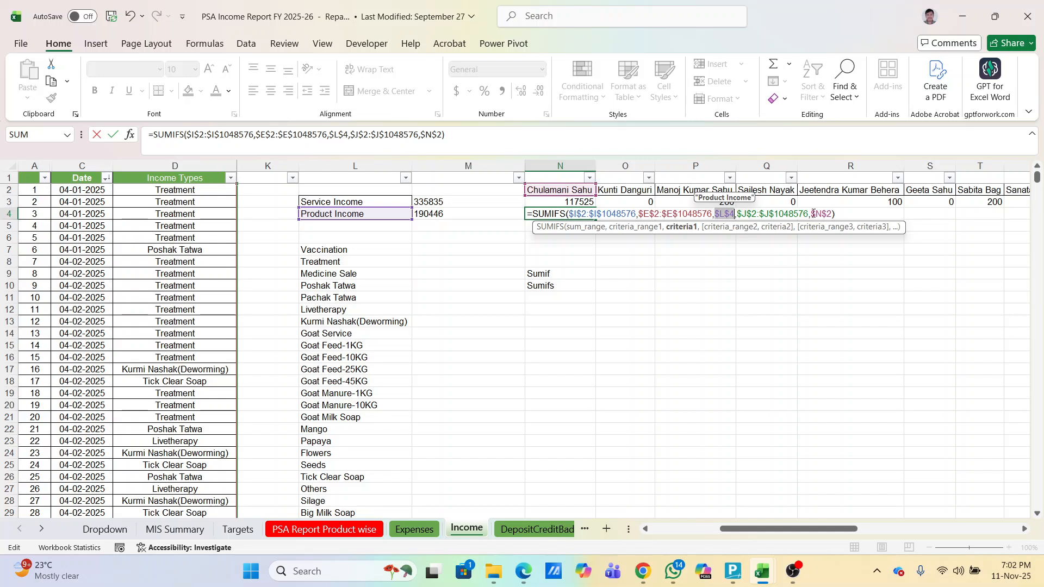
drag(812, 214, 833, 212)
key(F4)
key(F4)
key(F4)
key(Tab)
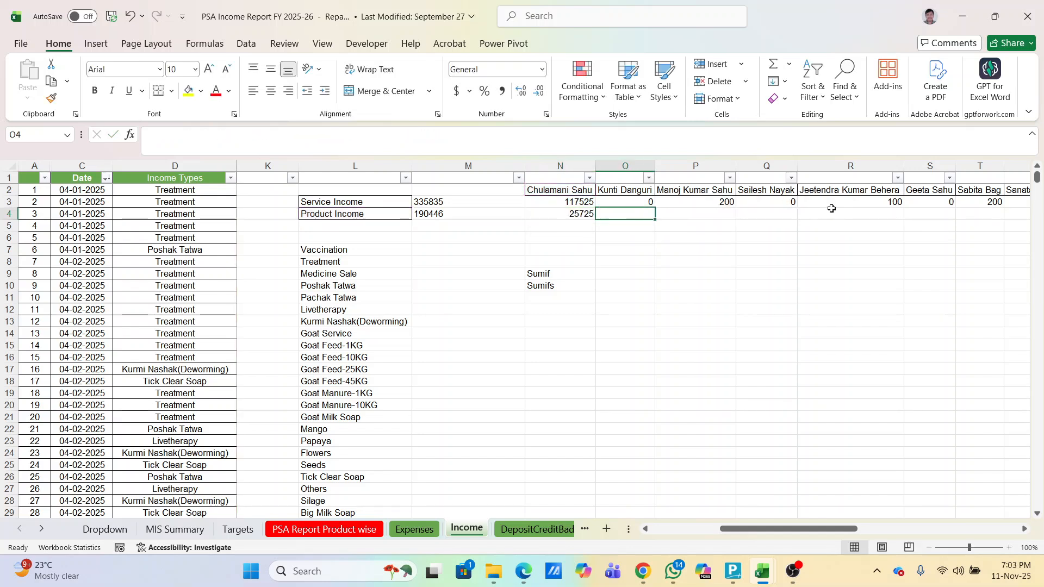
Fill the N4 SUMIFS formula across the Product Income row through AJ4 and review both filled rows.
click(563, 218)
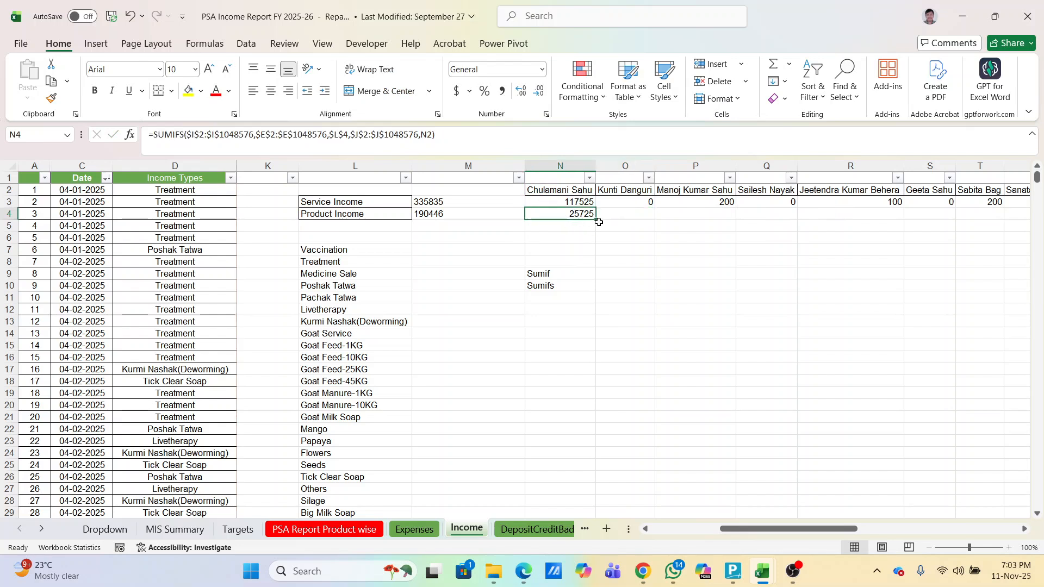
drag(594, 219, 920, 214)
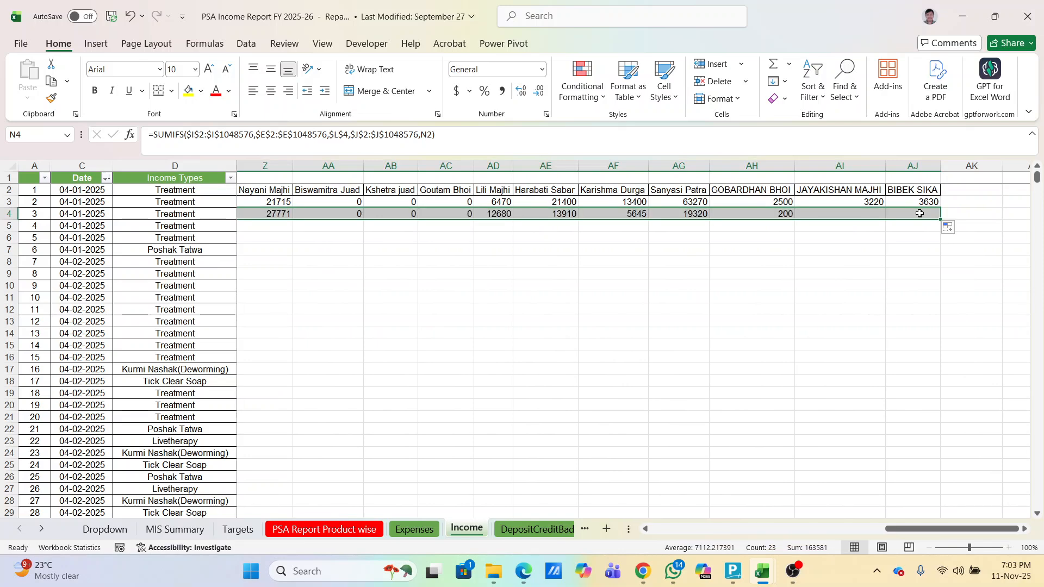
key(shift+Up)
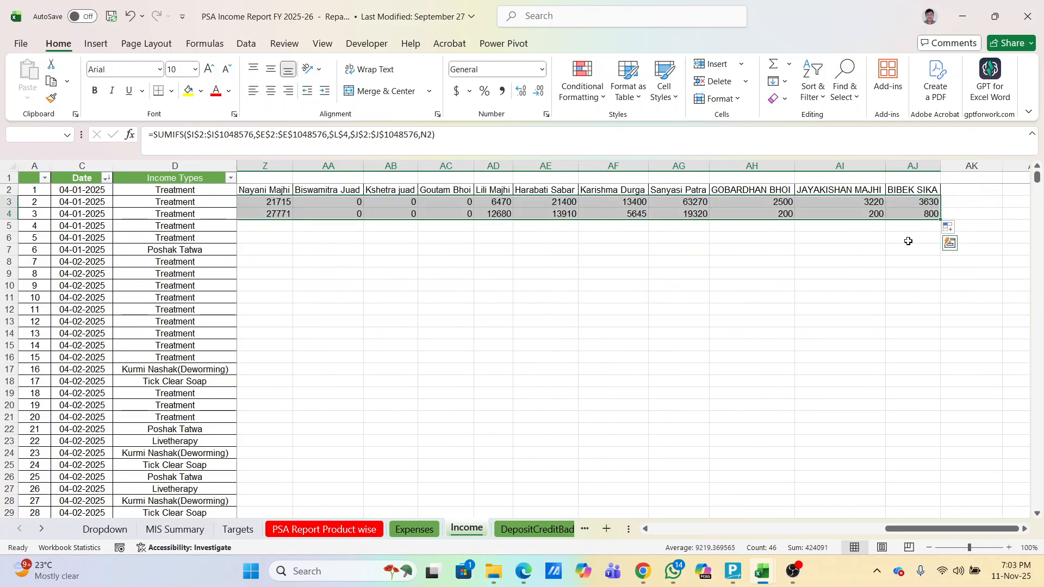
scroll(804, 470, left, 10)
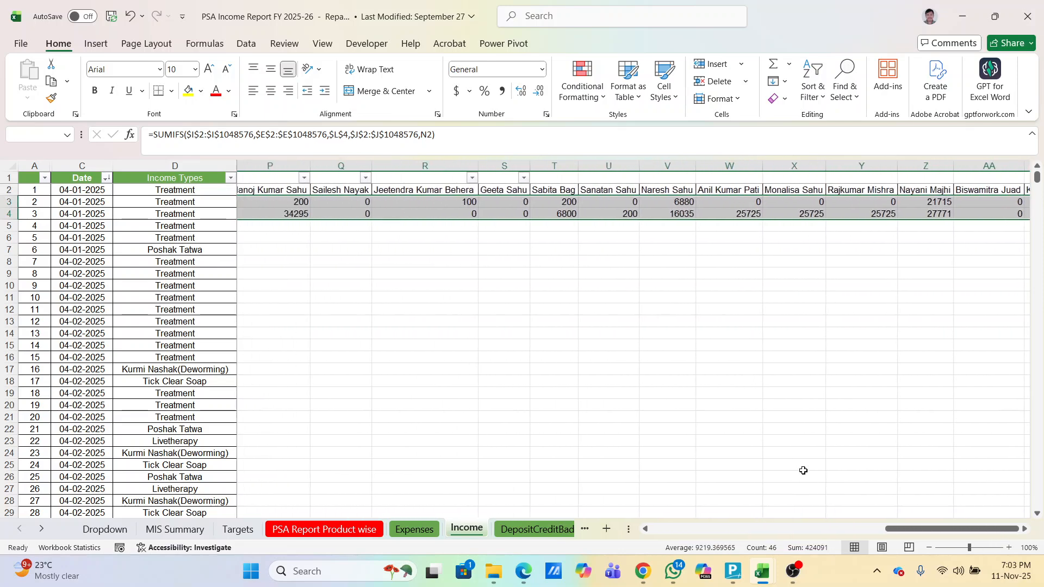
scroll(749, 435, right, 1)
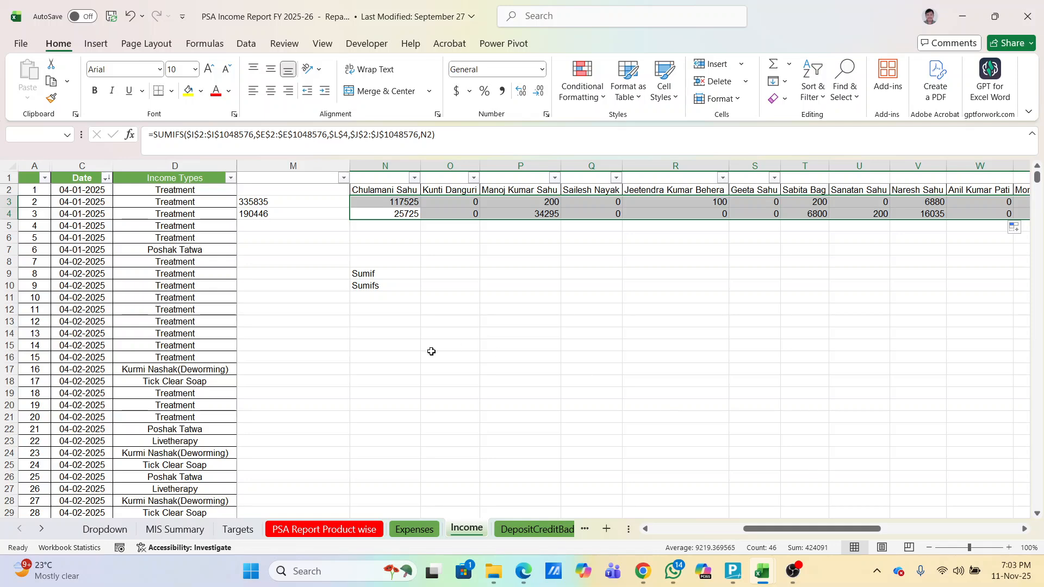
scroll(301, 305, left, 2)
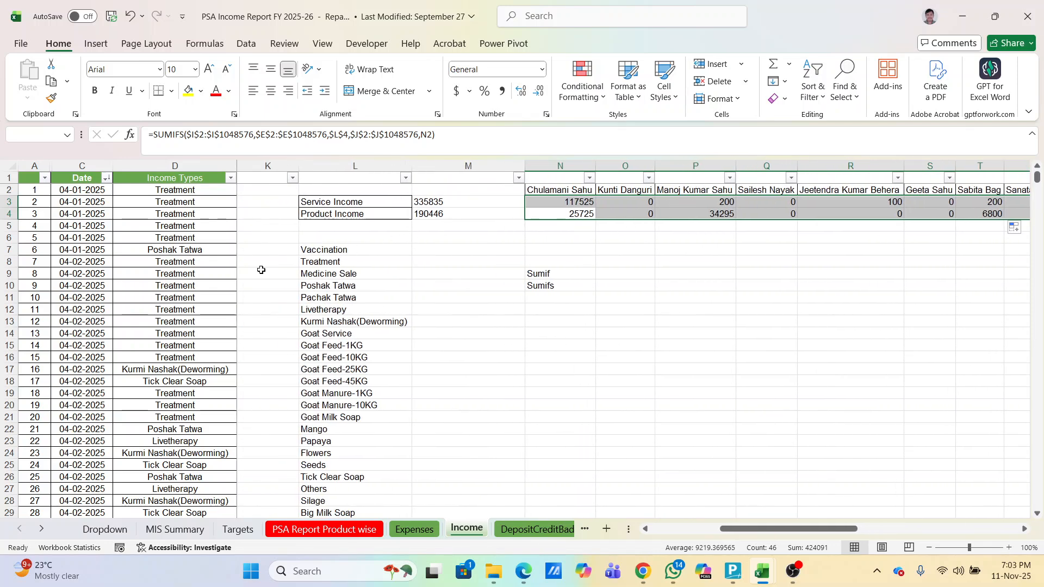
scroll(261, 270, left, 6)
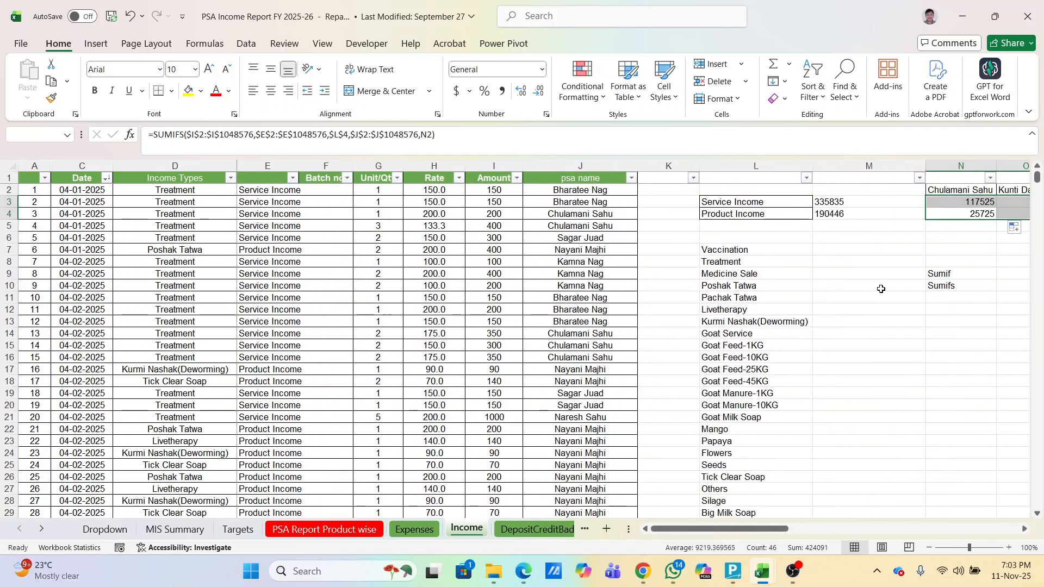
Filter the psa name column to the person named in N2 and select the Amount column to check its sum.
scroll(881, 289, right, 4)
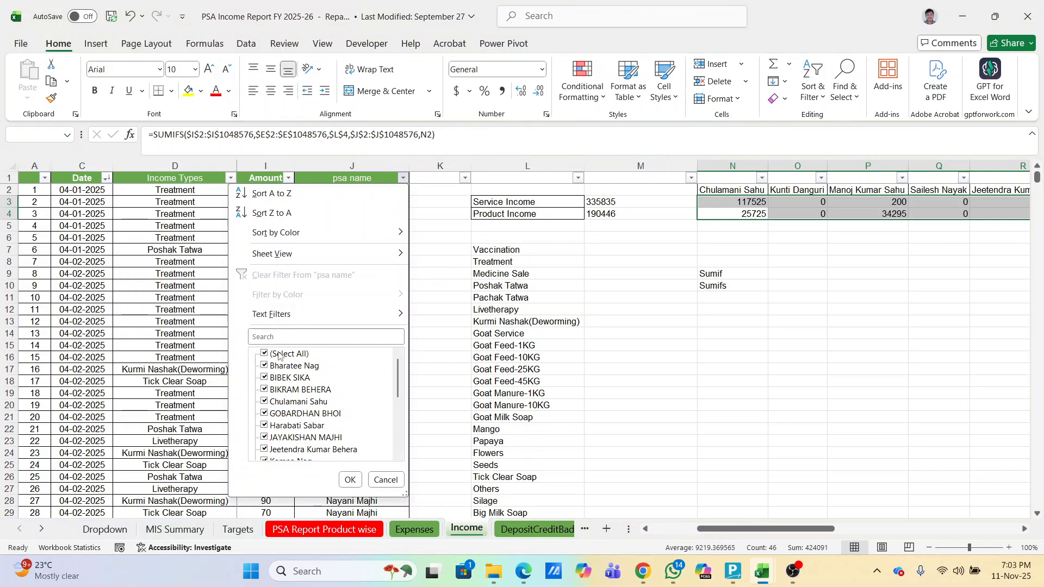
click(281, 356)
click(288, 405)
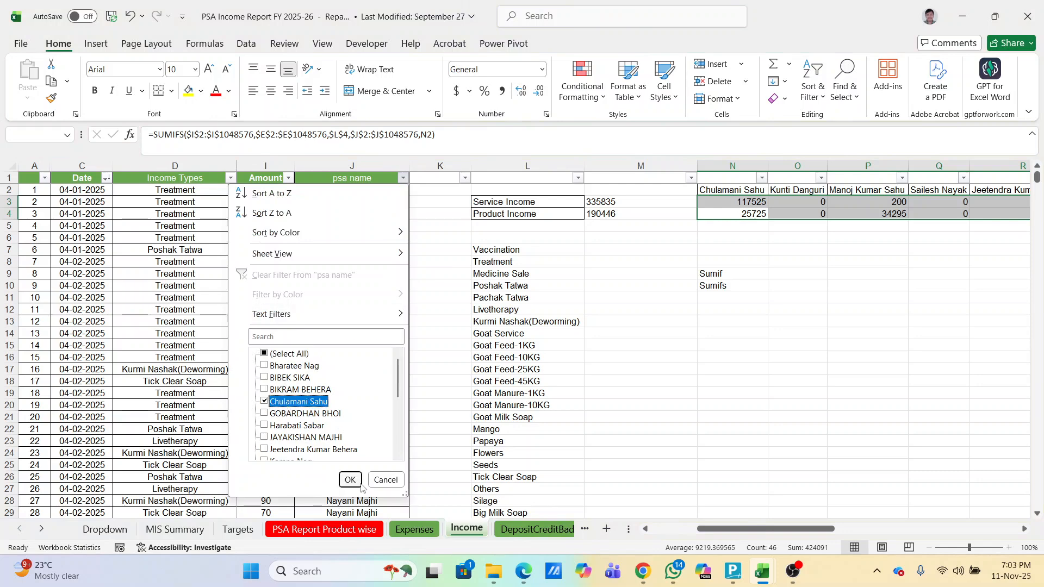
click(351, 480)
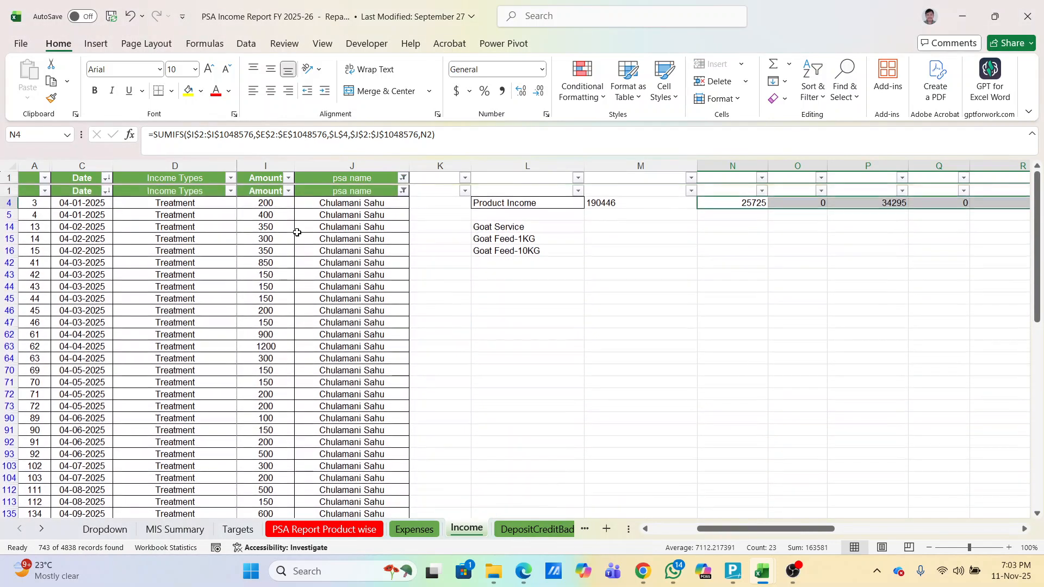
click(266, 182)
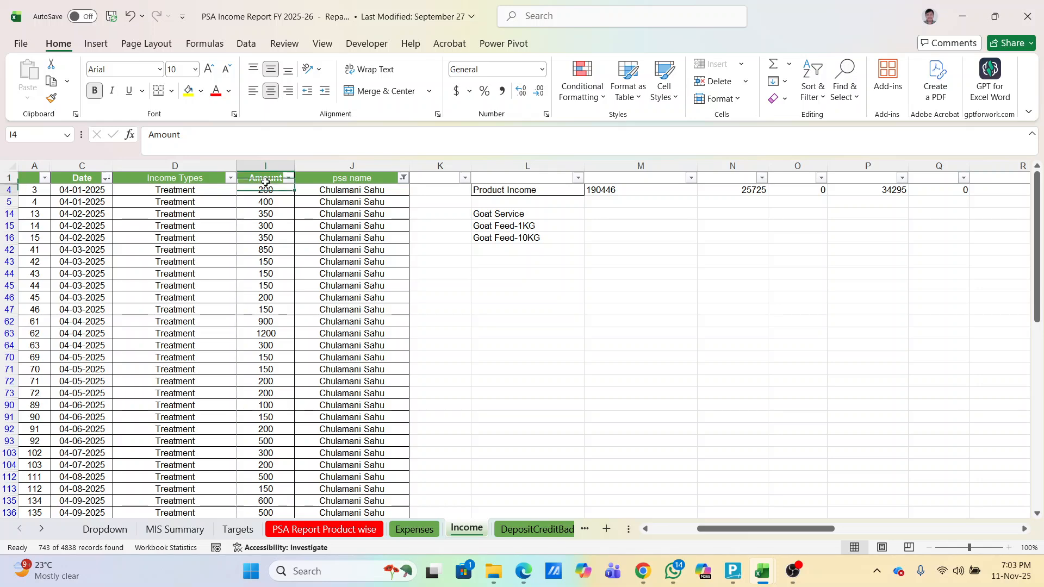
click(266, 175)
key(ctrl+shift+Down)
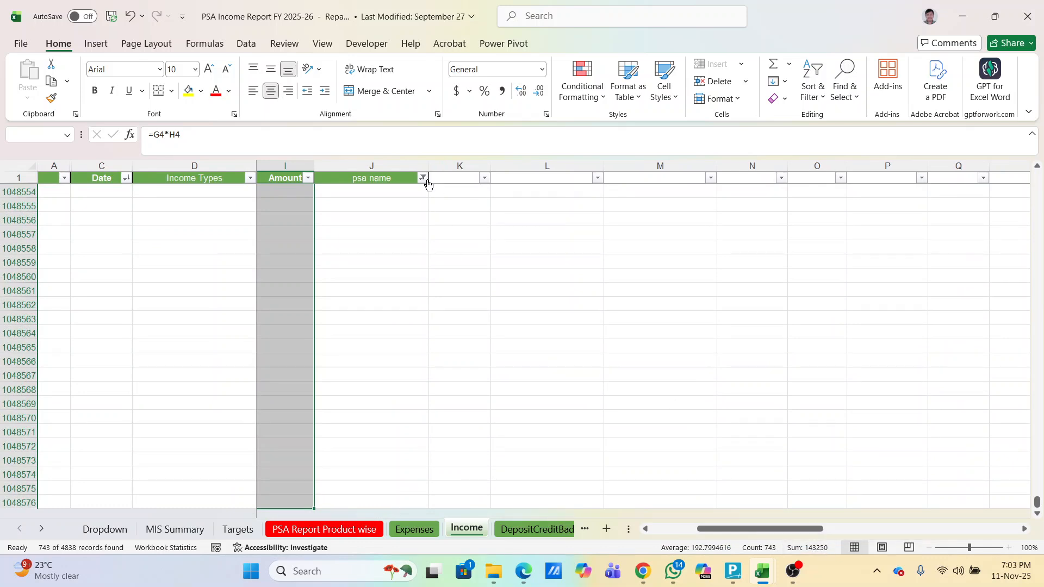
Clear the psa name filter and select N3:N4 to compare their sum with the filtered Amount total.
click(423, 177)
click(314, 275)
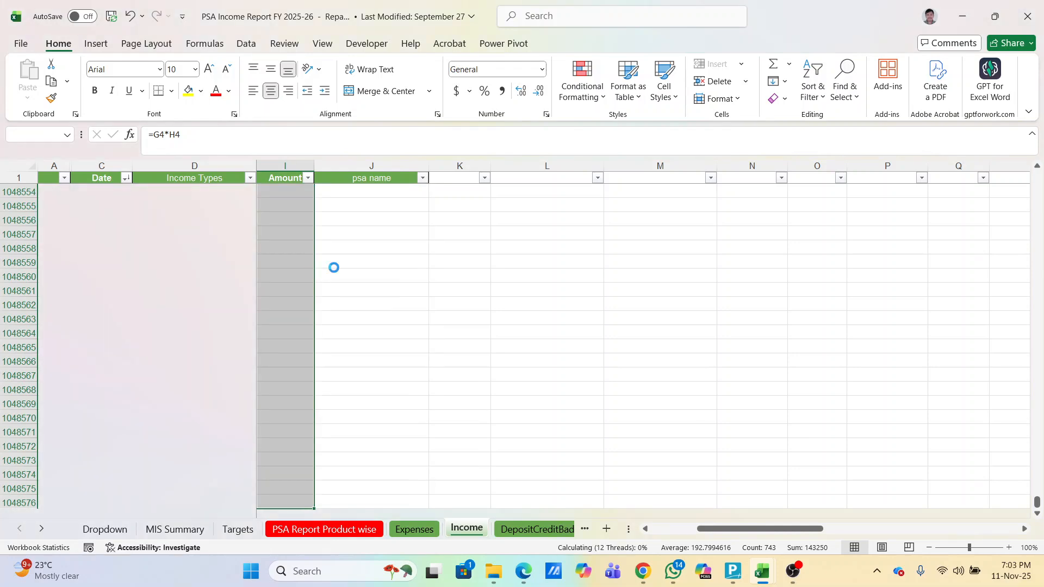
click(405, 178)
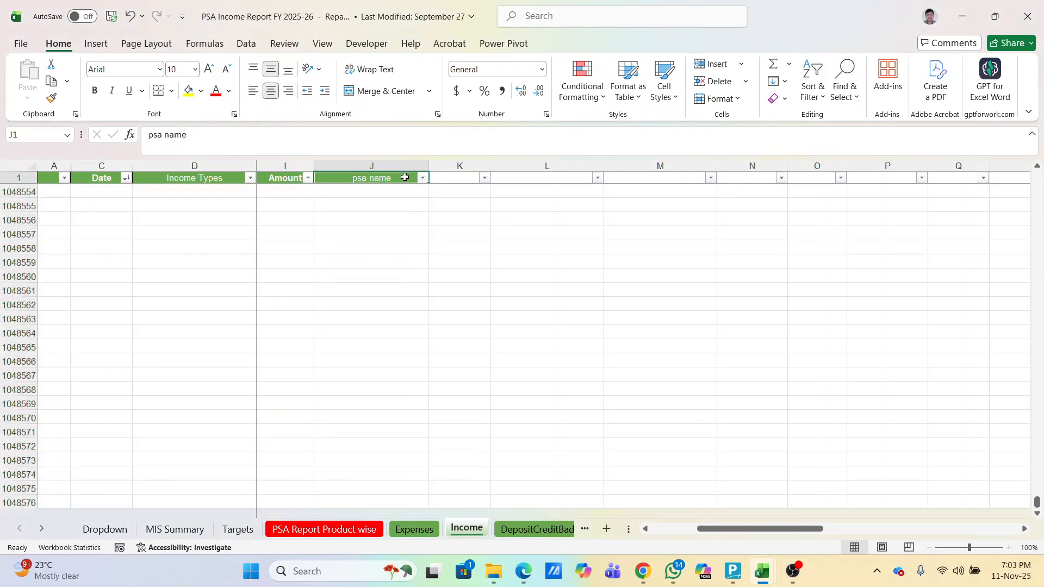
key(Down)
drag(743, 203, 741, 213)
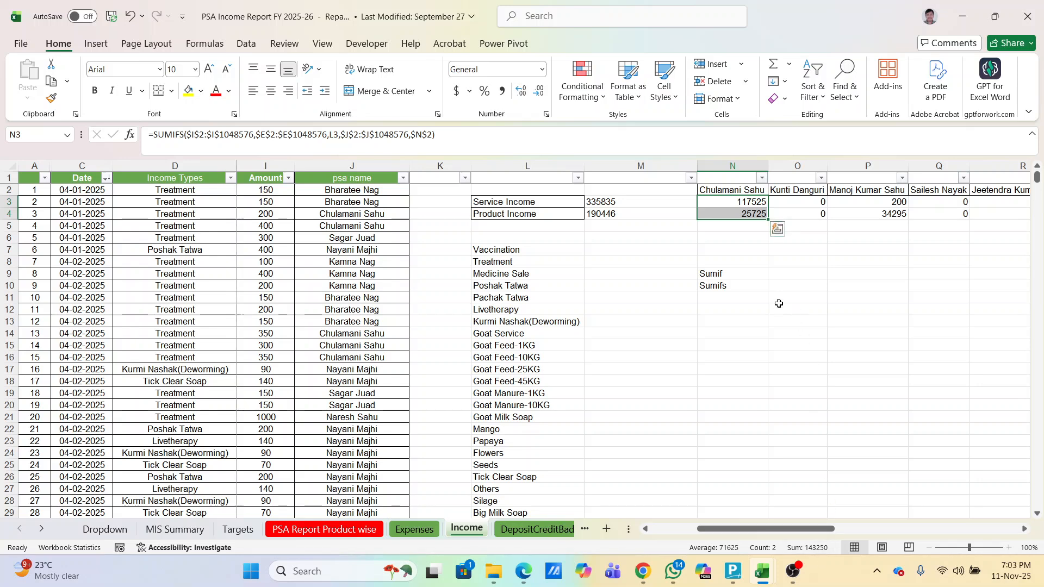
Select the income types list in column L from Vaccination down past Goat Ghee- 200 gram.
drag(514, 251, 514, 503)
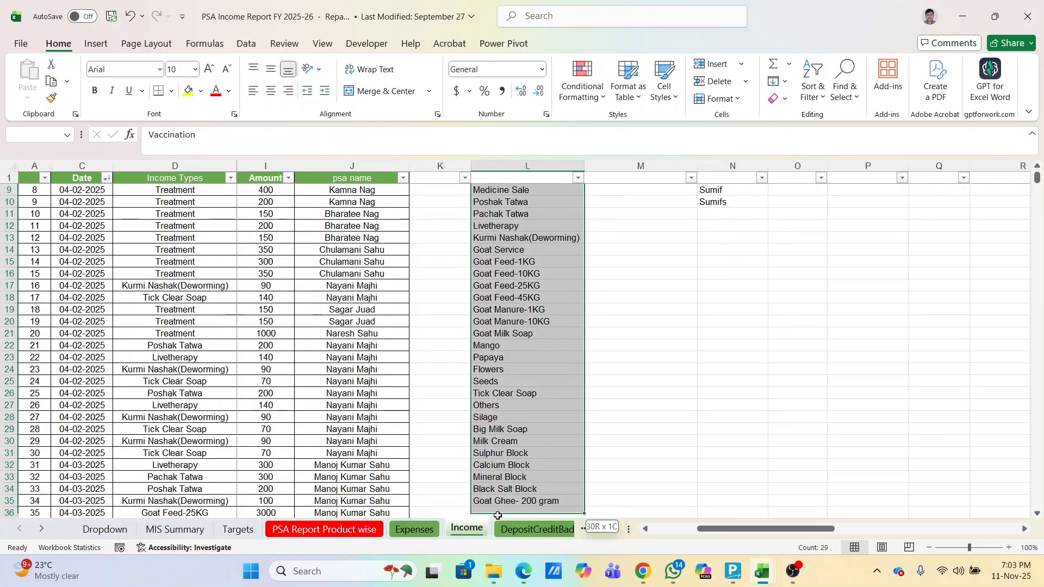
scroll(818, 318, up, 3)
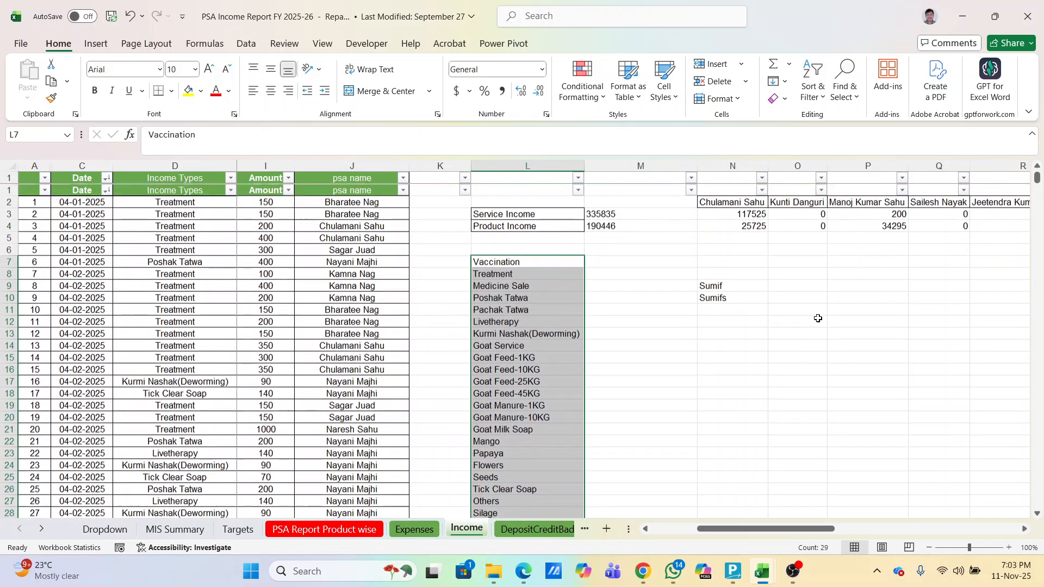